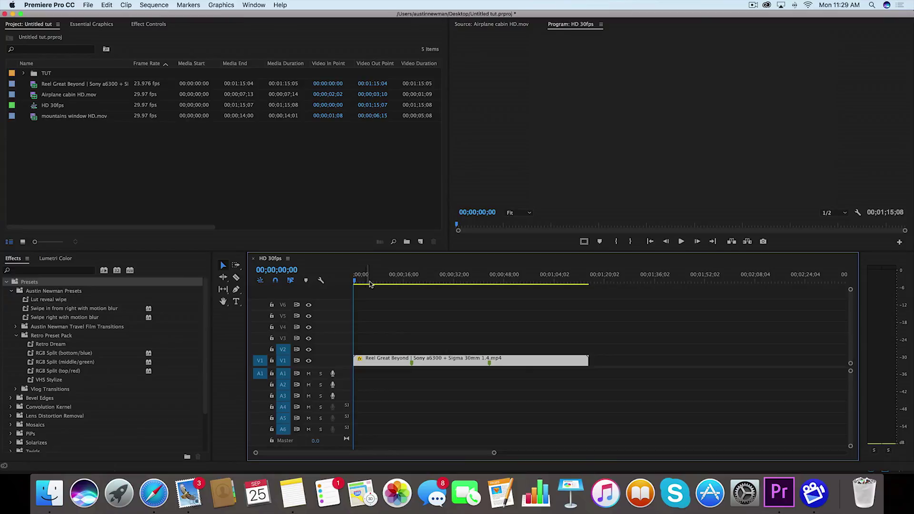
Step: Play the opening seconds of the reel clip to view its colour-split transition
key("space")
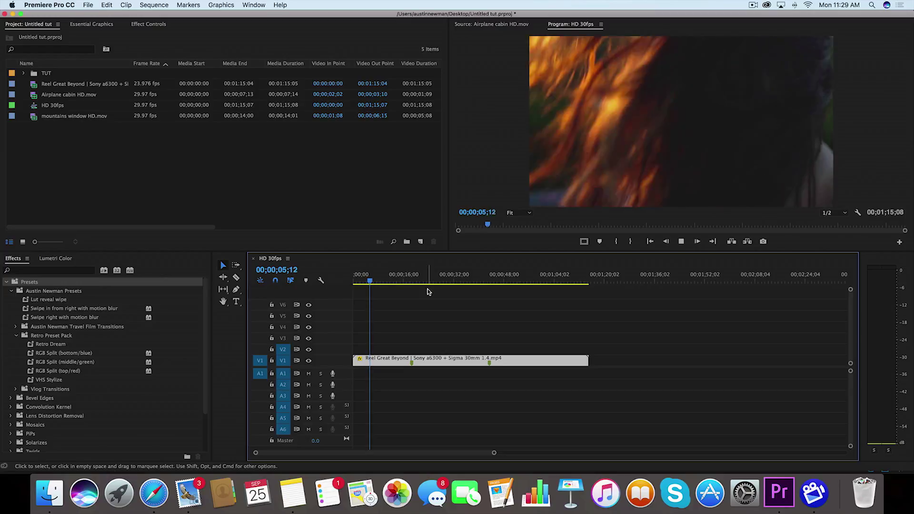
key("space")
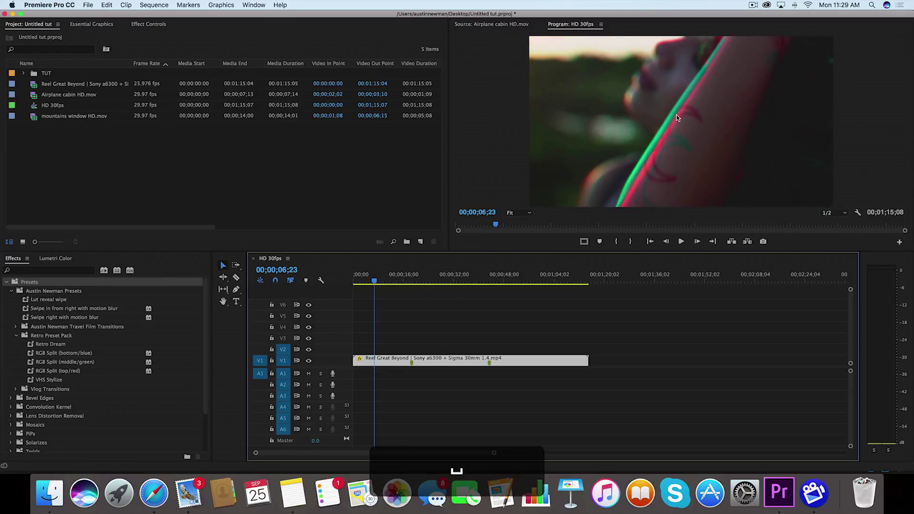
Step: Place the mountains window HD.mov clip on V1 in the empty area well past the end of the reel clip
left_click(601, 279)
key("minus")
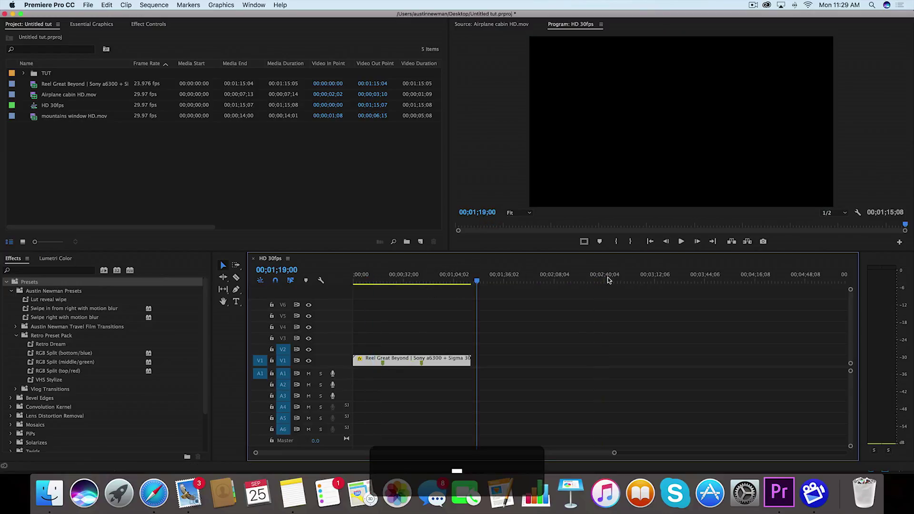
double_click(34, 119)
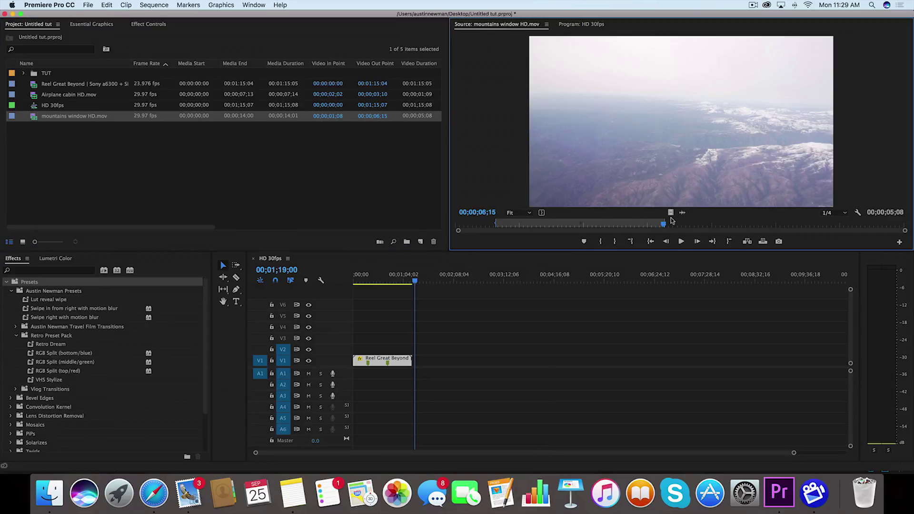
left_click(479, 282)
key("period")
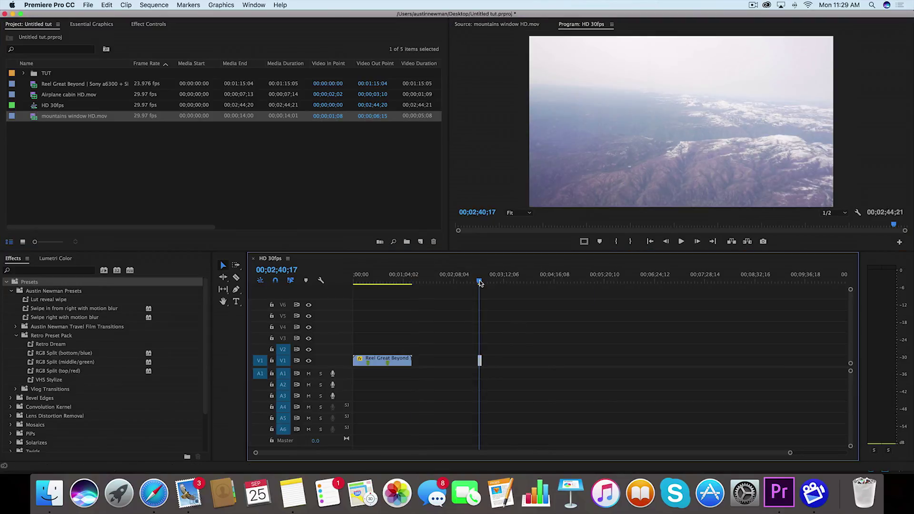
Step: Duplicate the mountains window HD.mov clip directly above itself onto V2 and V3
key("equal")
key("equal")
key("equal")
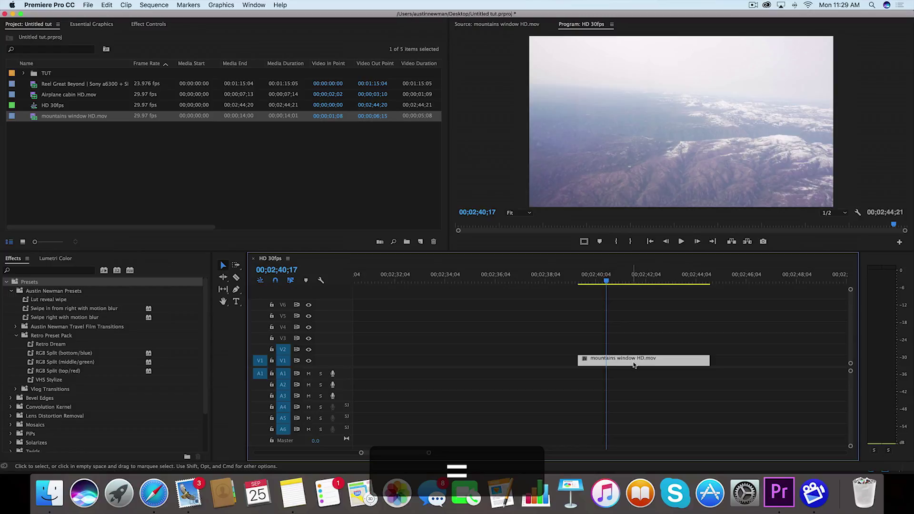
left_click_drag(636, 364, 637, 341)
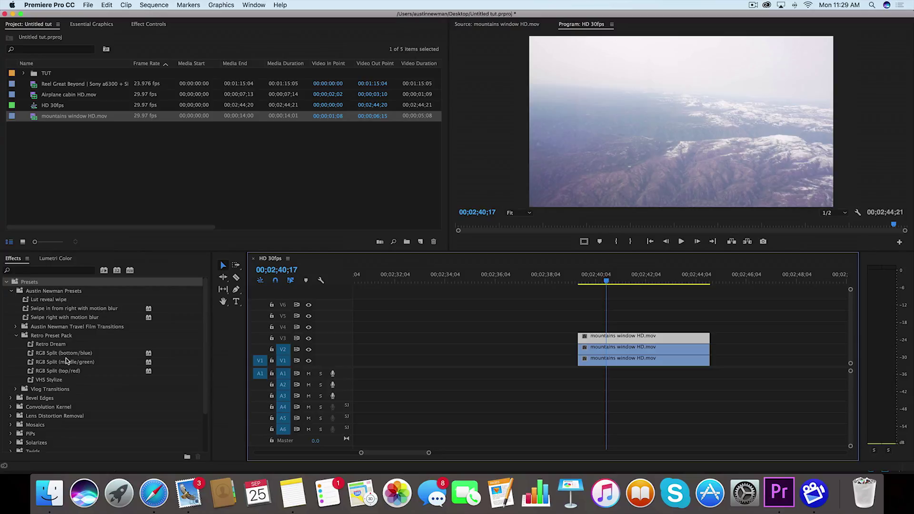
Step: Apply the RGB Split (bottom/blue) preset to the V1 clip, RGB Split (middle/green) to V2 and RGB Split (top/red) to V3
left_click(30, 355)
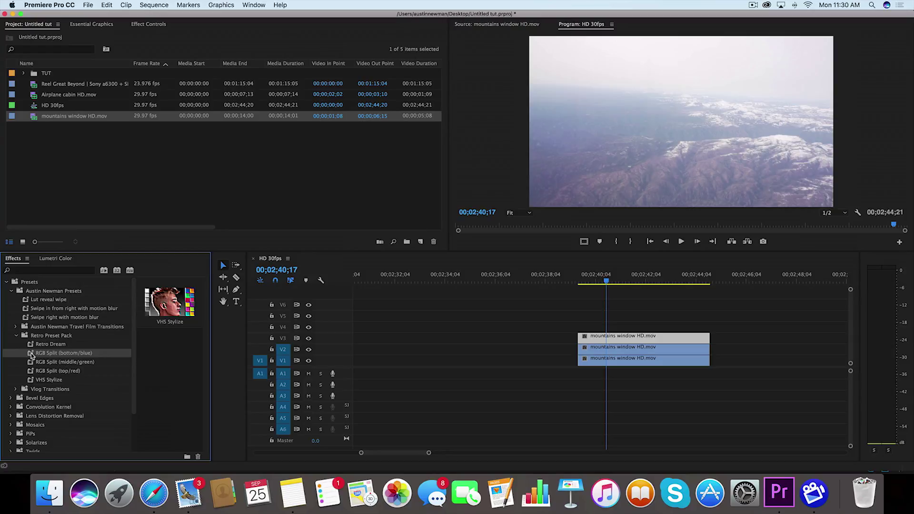
left_click_drag(30, 356, 600, 361)
left_click(31, 363)
left_click_drag(30, 363, 638, 347)
left_click_drag(31, 371, 639, 336)
Step: Shift the top clip on V3 two frames later, extend its start back to 00;02;39;13 and play the result
left_click(591, 280)
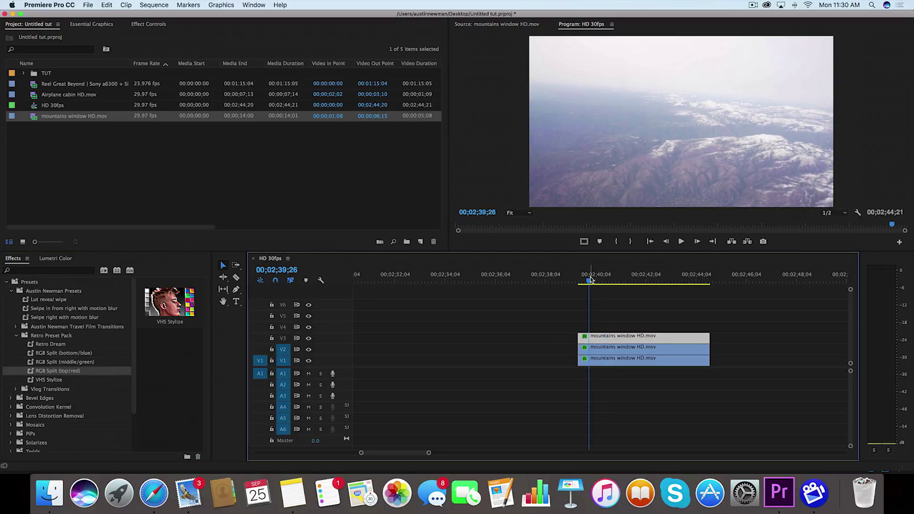
key("equal")
left_click(650, 242)
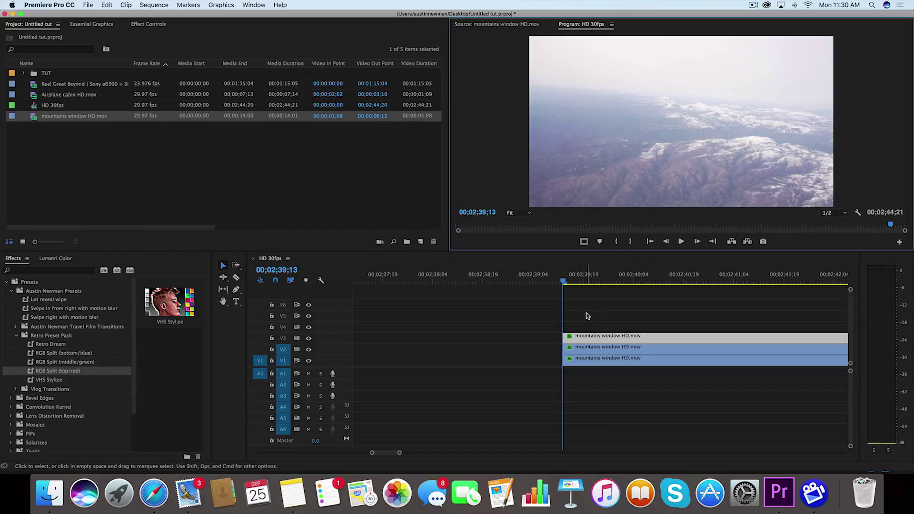
key("Right")
key("Right")
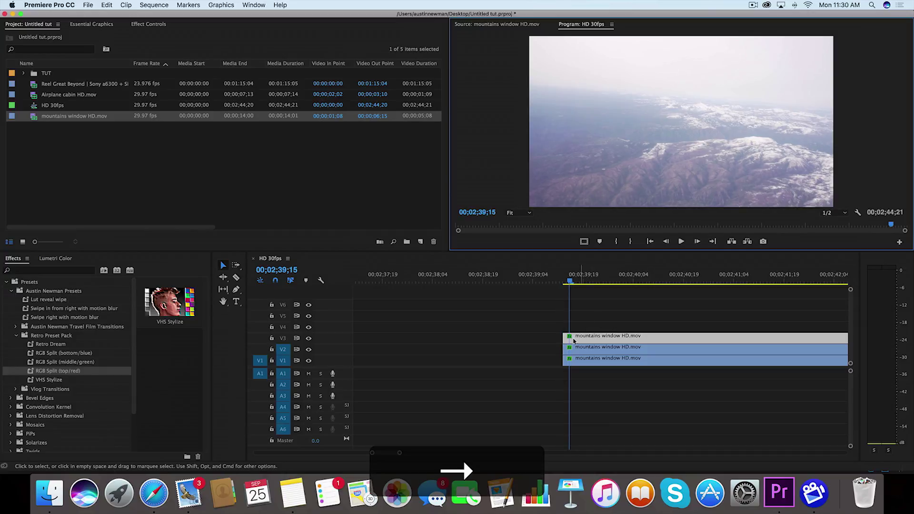
left_click(586, 339)
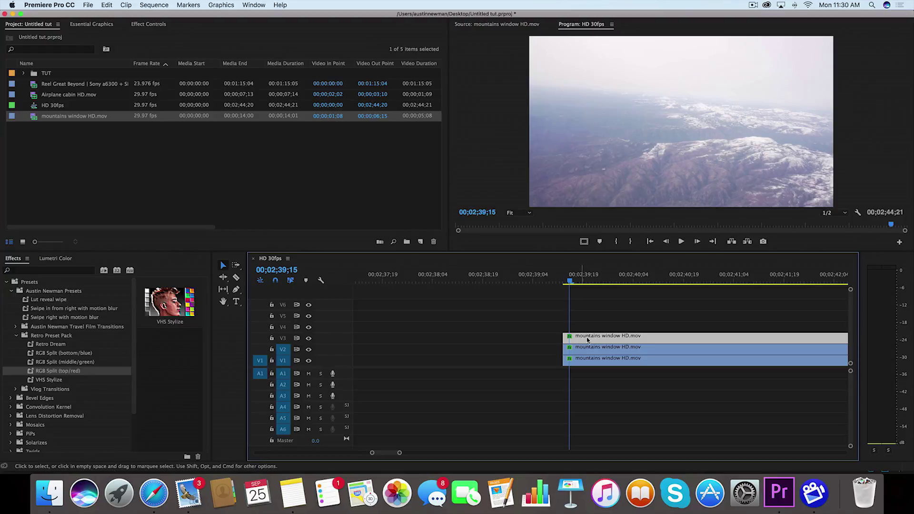
left_click_drag(566, 336, 563, 336)
key("Left")
key("Left")
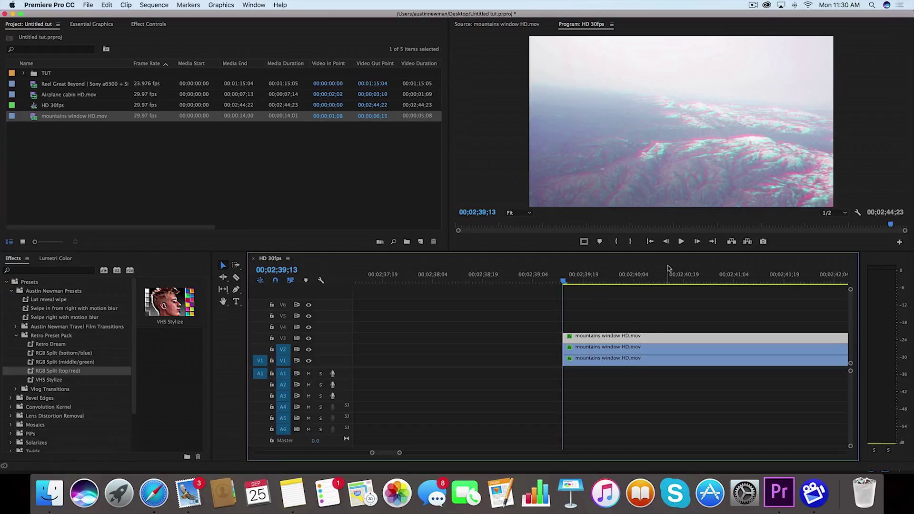
key("space")
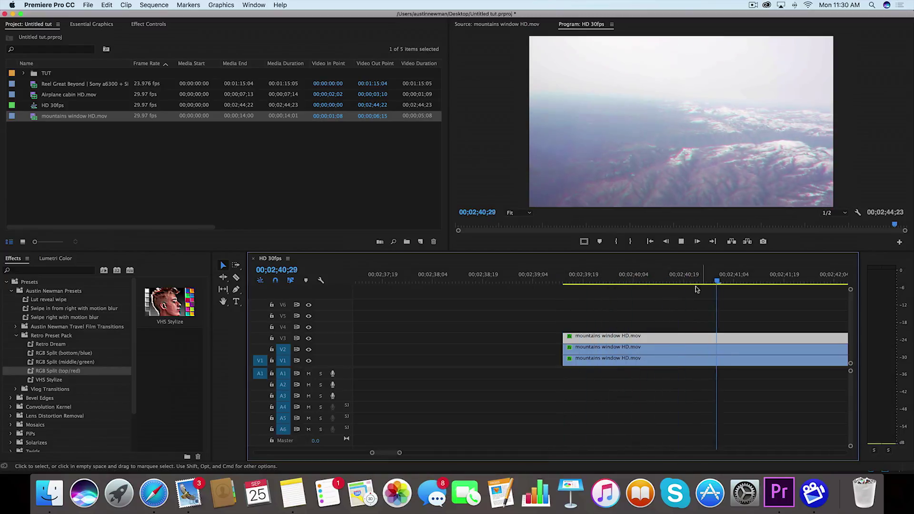
key("space")
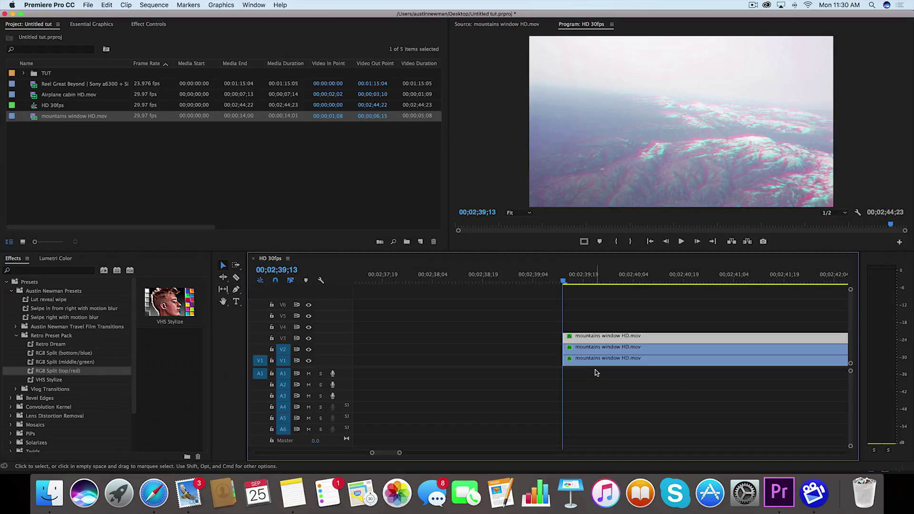
Step: Offset the blue bottom clip on V1, keep its start at 00;02;39;13 and play the RGB split
mouse_move(579, 364)
left_mouse_down()
mouse_move(593, 364)
mouse_move(563, 361)
left_mouse_up()
key("space")
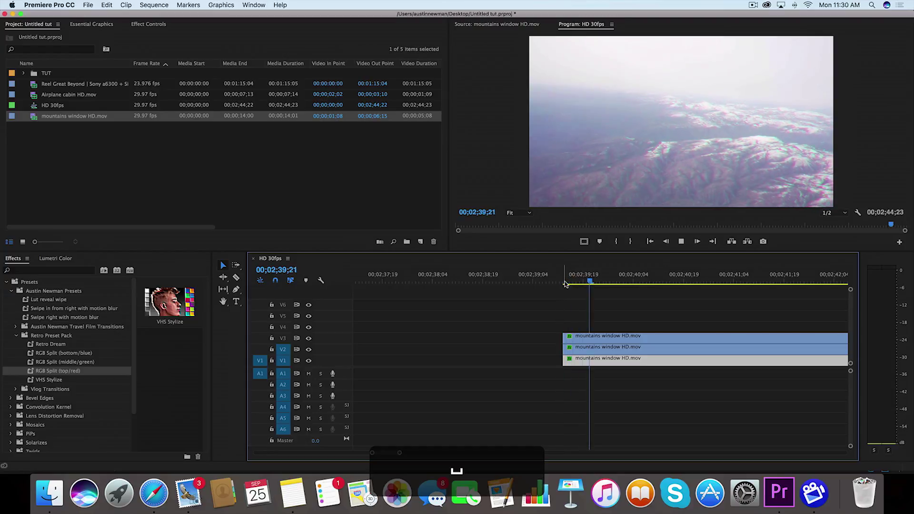
key("space")
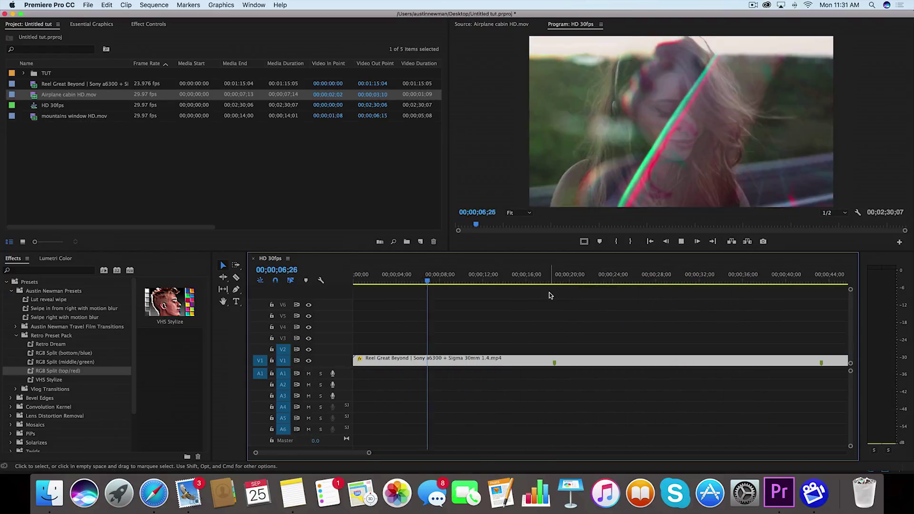
Step: Replay the overlay transition in the reel clip around 00;00;06 to 00;00;07
key("space")
left_click_drag(428, 281, 417, 282)
key("space")
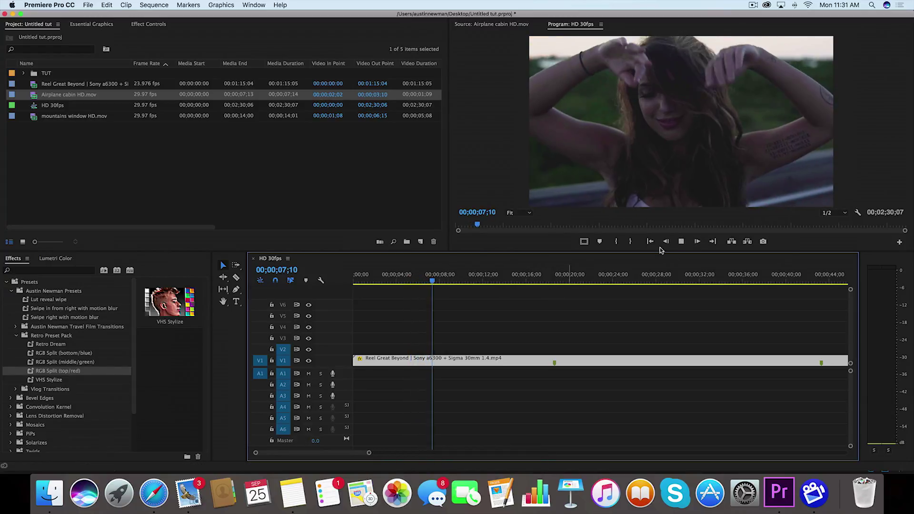
key("space")
left_click_drag(451, 281, 430, 279)
Step: Move the Airplane cabin HD.mov clip up to V2 and shift it about two frames later, overlapping the start of mountains window HD.mov
key("minus")
key("minus")
key("minus")
left_click(448, 275)
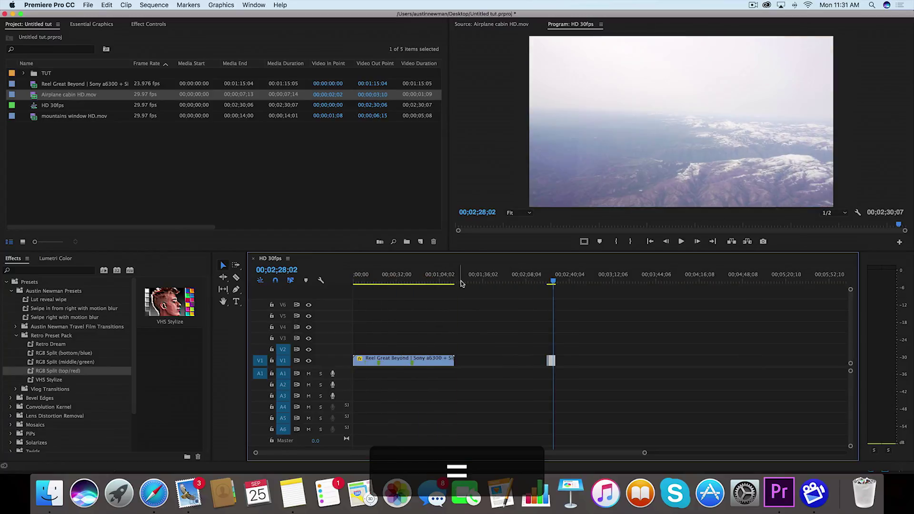
key("equal")
key("equal")
key("equal")
left_click_drag(482, 278, 472, 278)
key("equal")
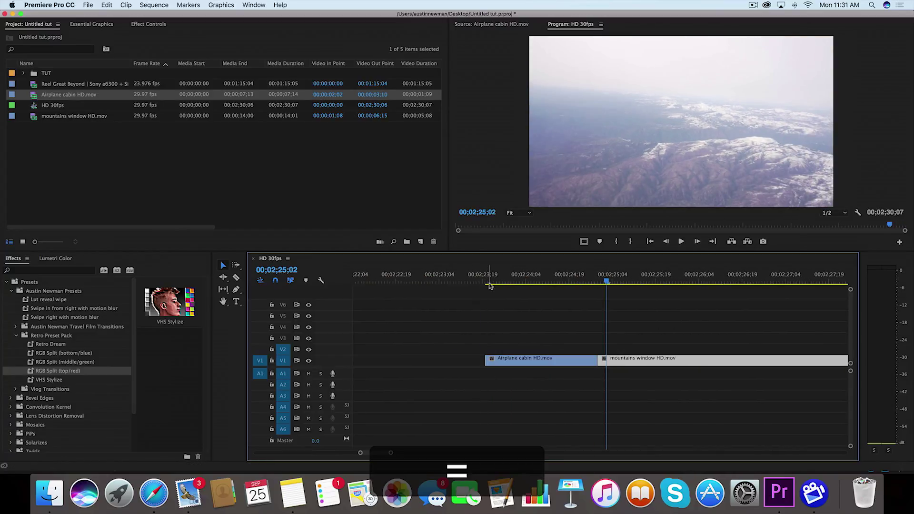
left_click(650, 242)
left_click(552, 359)
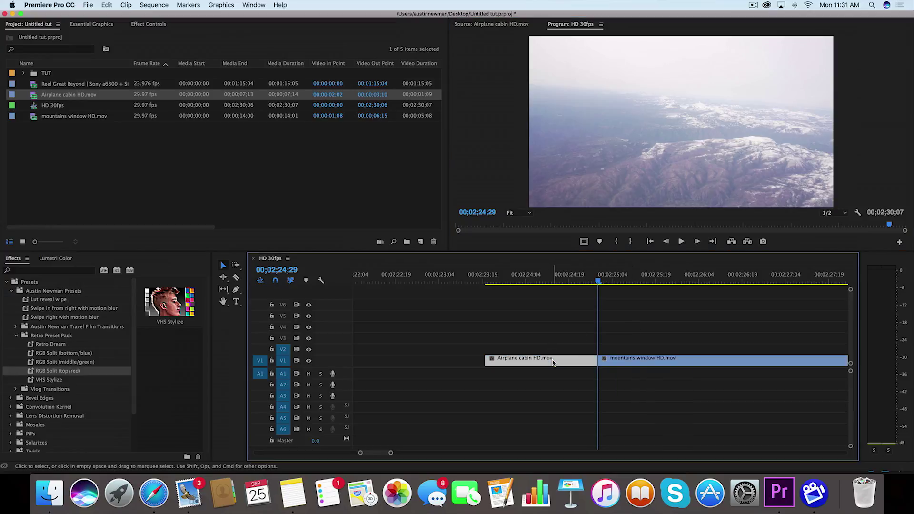
key("equal")
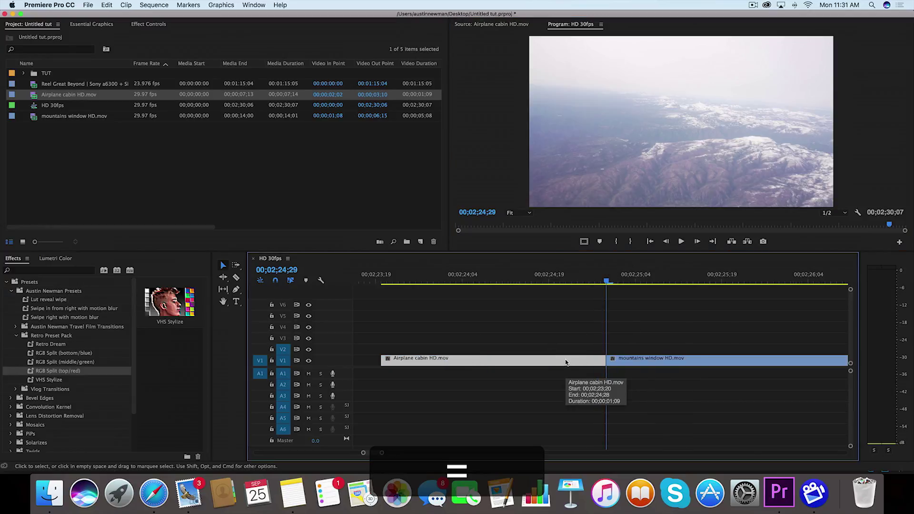
left_click_drag(573, 359, 575, 352)
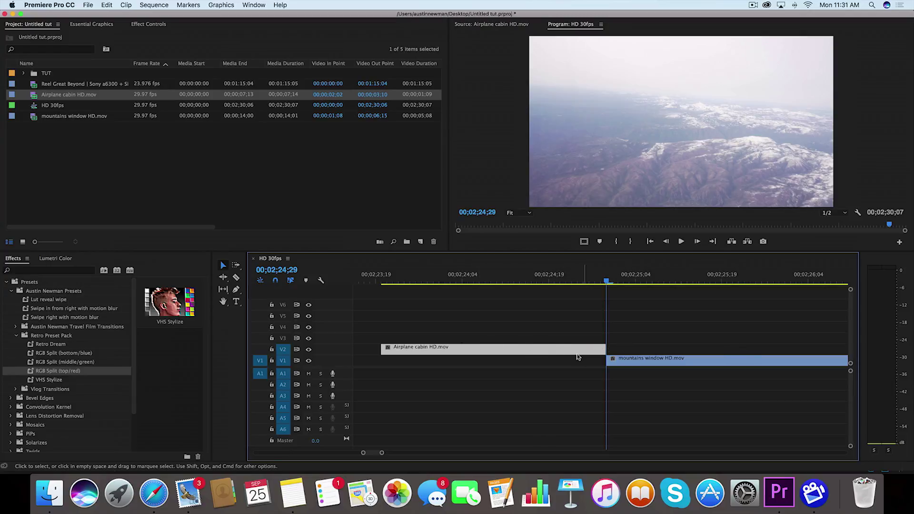
left_click_drag(569, 351, 581, 352)
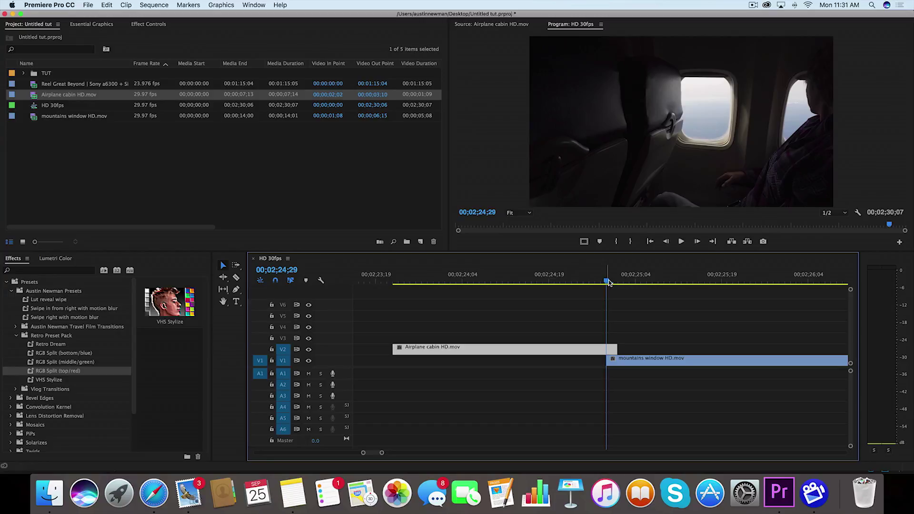
Step: Split the Airplane cabin HD.mov clip at 00;02;24;29, where the mountains clip begins, and select the short overlapping piece
key("c")
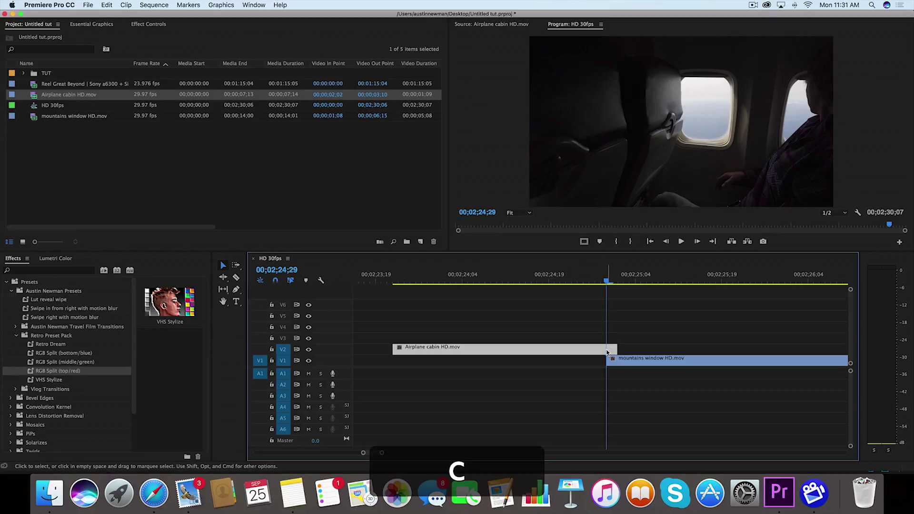
left_click(607, 349)
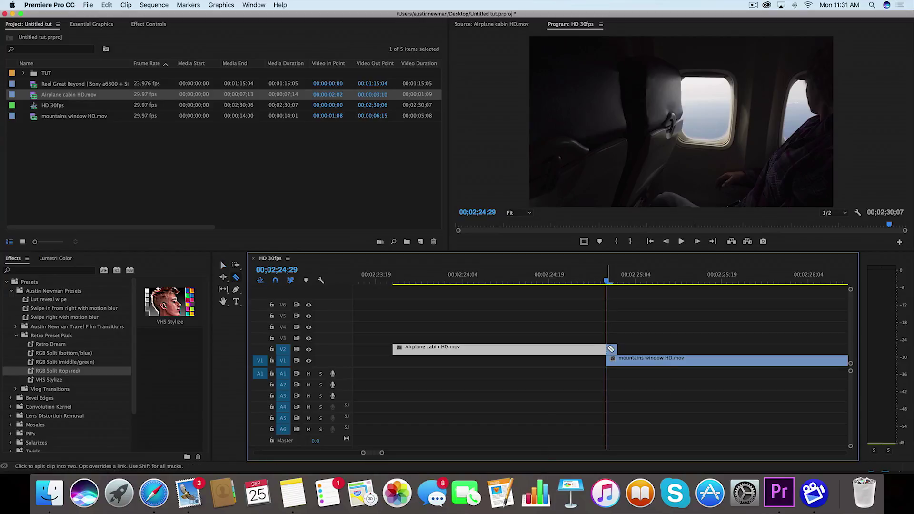
key("v")
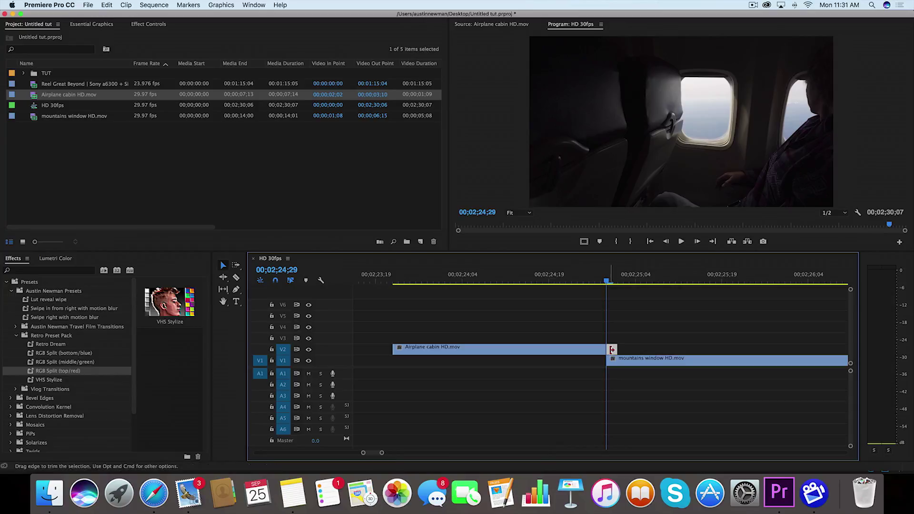
Step: Set the overlapping Airplane cabin piece's opacity blend mode to Screen and play the transition
left_click(148, 23)
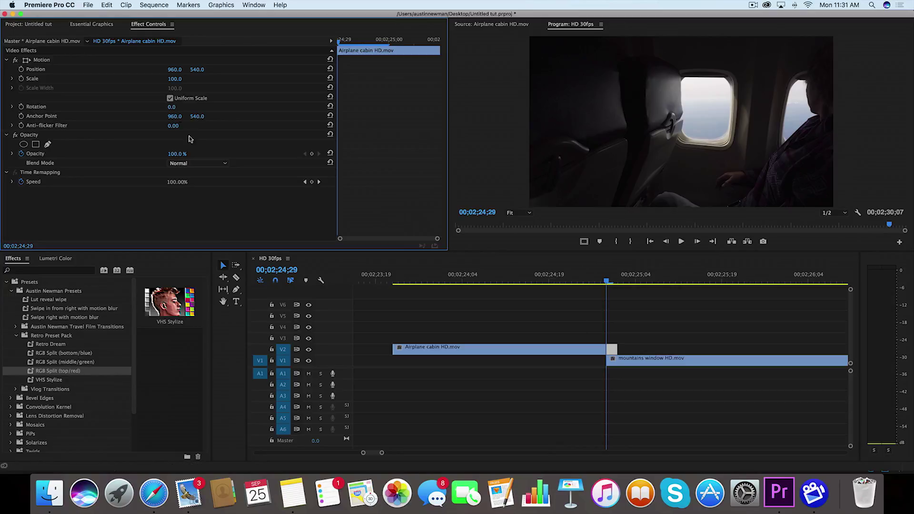
left_click(193, 161)
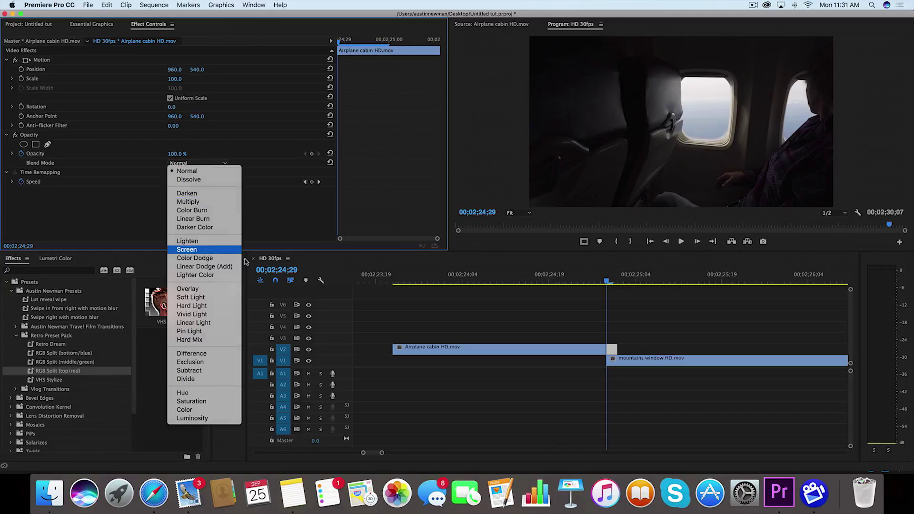
left_click(209, 251)
left_click_drag(608, 284, 566, 285)
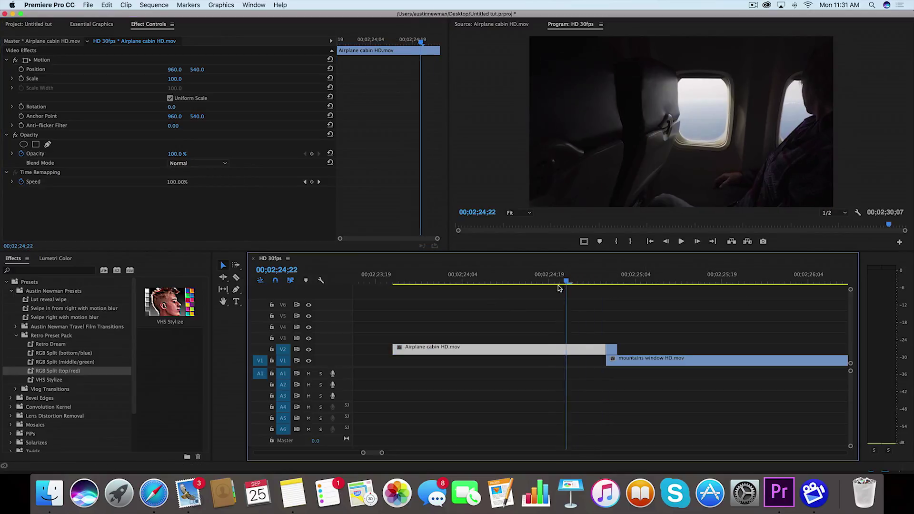
key("space")
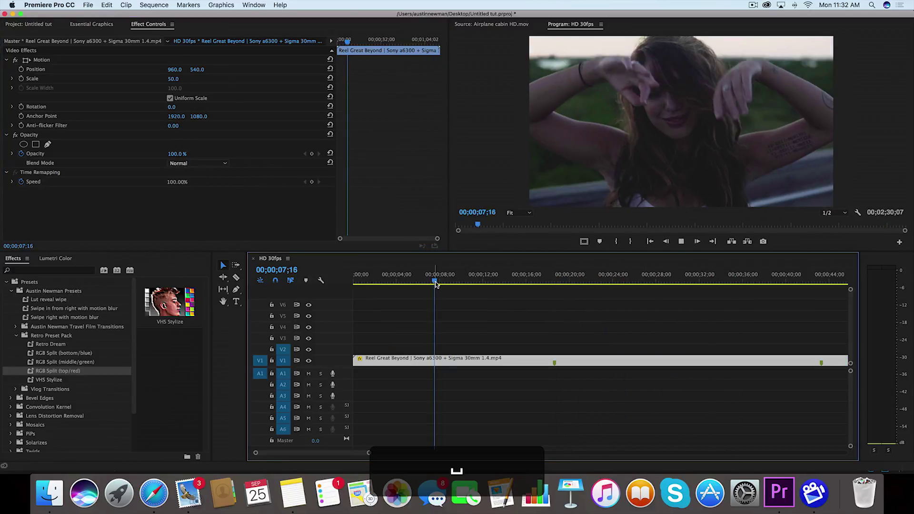
Step: Replay the colour-split double exposure in the reel clip around 00;00;07 to 00;00;08
key("space")
left_click(424, 282)
key("space")
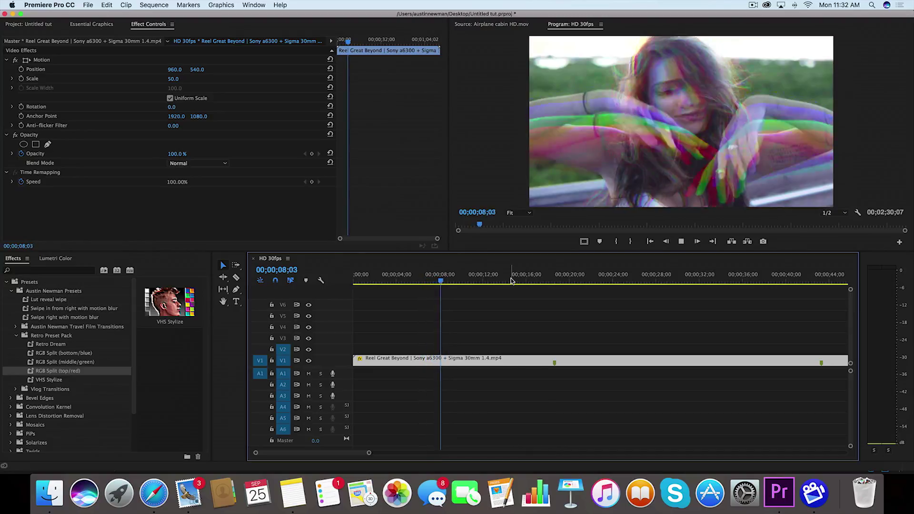
key("space")
mouse_move(453, 281)
left_mouse_down()
mouse_move(427, 282)
mouse_move(441, 284)
left_mouse_up()
Step: Reverse the speed of the short Screen-blended Airplane cabin HD.mov piece on V2 and play the transition
scroll(440, 284, "down", 5)
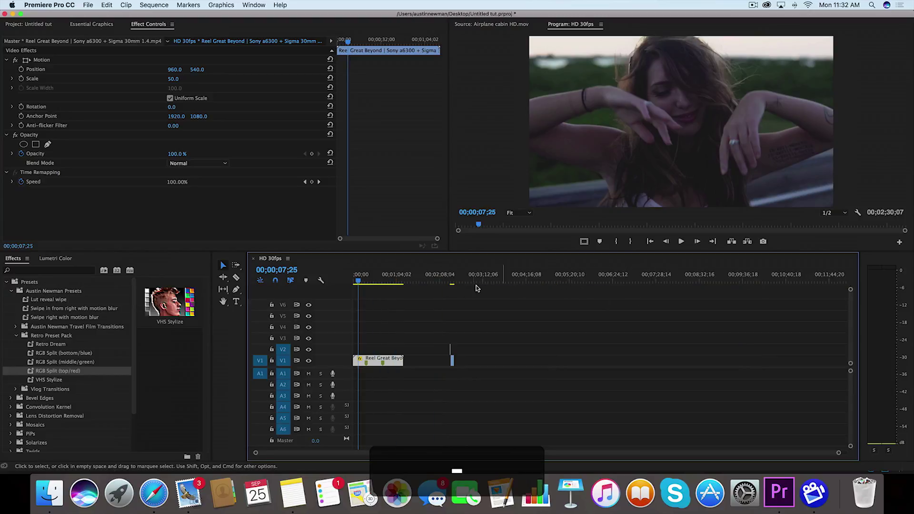
left_click(453, 284)
key("=")
key("=")
key("=")
key("=")
key("=")
key("=")
left_click_drag(618, 285, 690, 288)
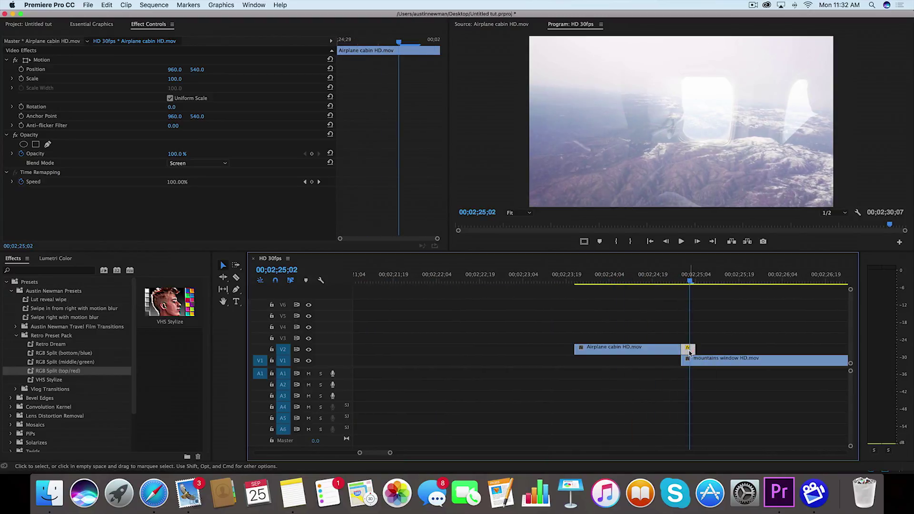
right_click(689, 351)
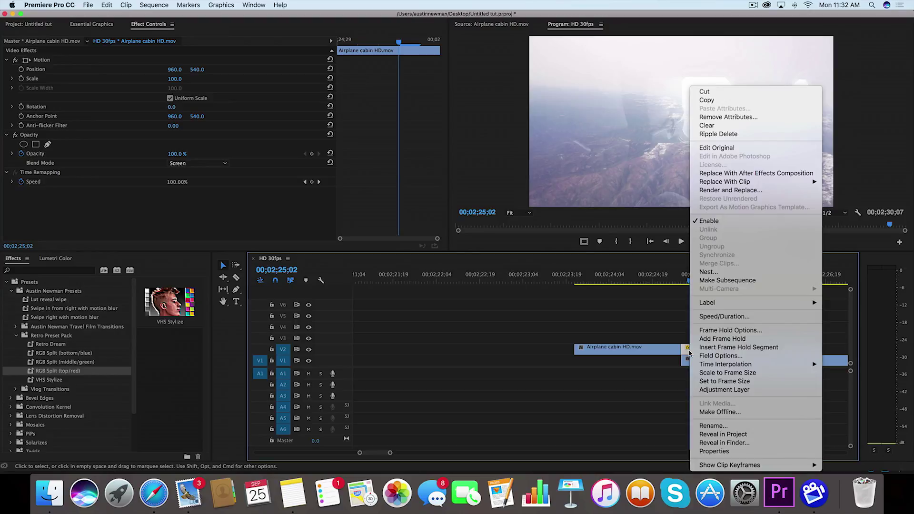
left_click(725, 316)
left_click(411, 242)
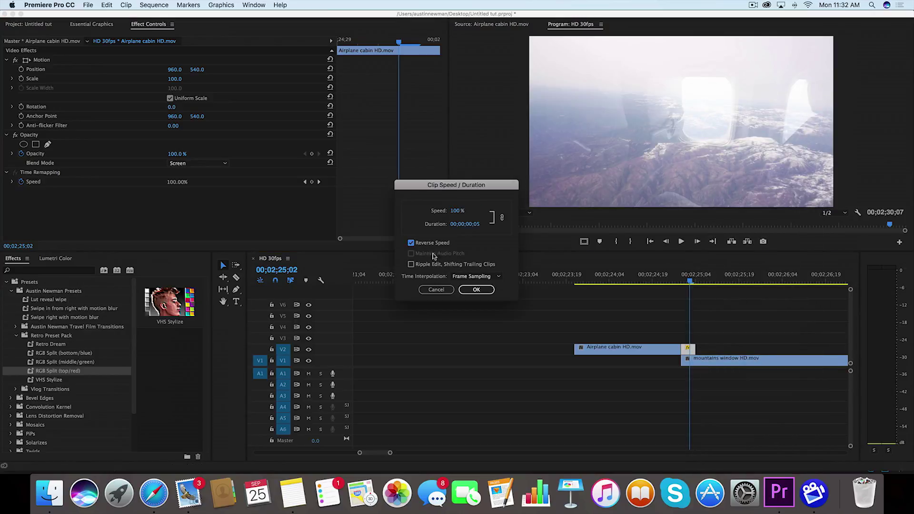
left_click(476, 290)
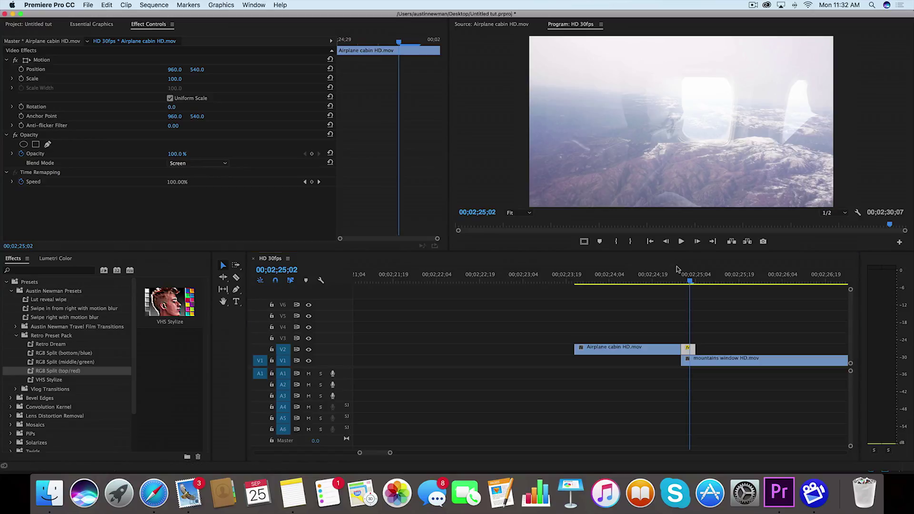
left_click(680, 281)
key("space")
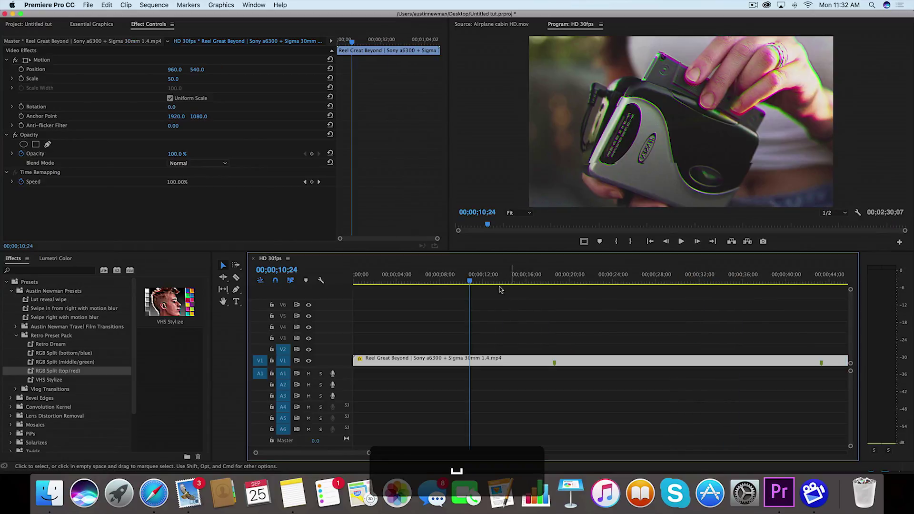
Step: Split the mountains window HD.mov clip on V1 at 00;02;27;09 and select the second piece
left_click_drag(460, 282, 462, 283)
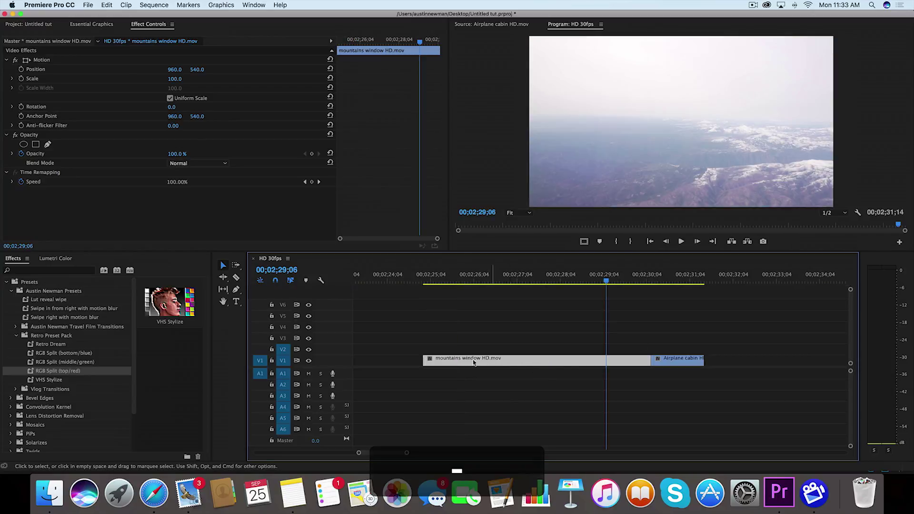
key("=")
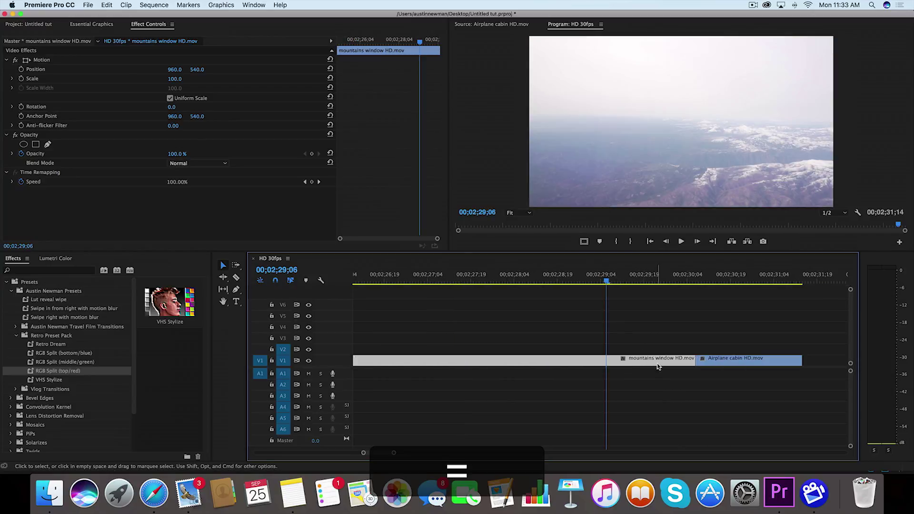
left_click_drag(608, 283, 446, 282)
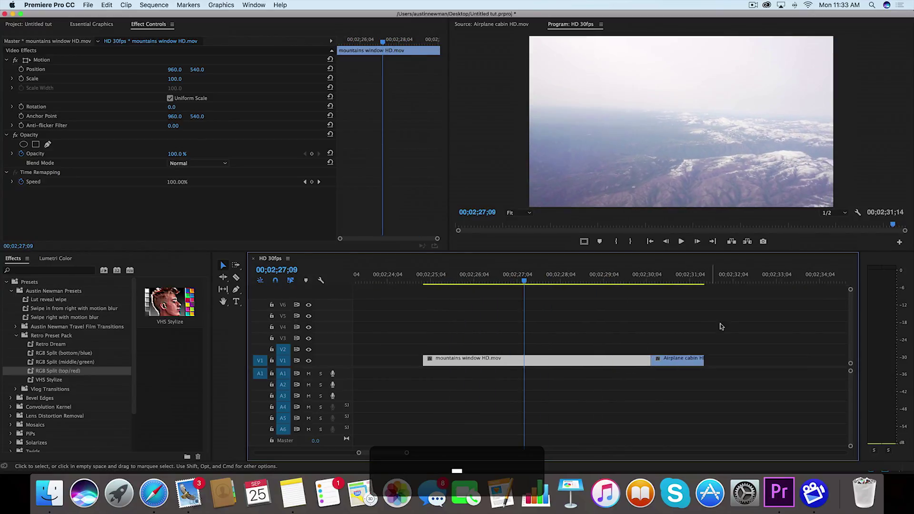
key("minus")
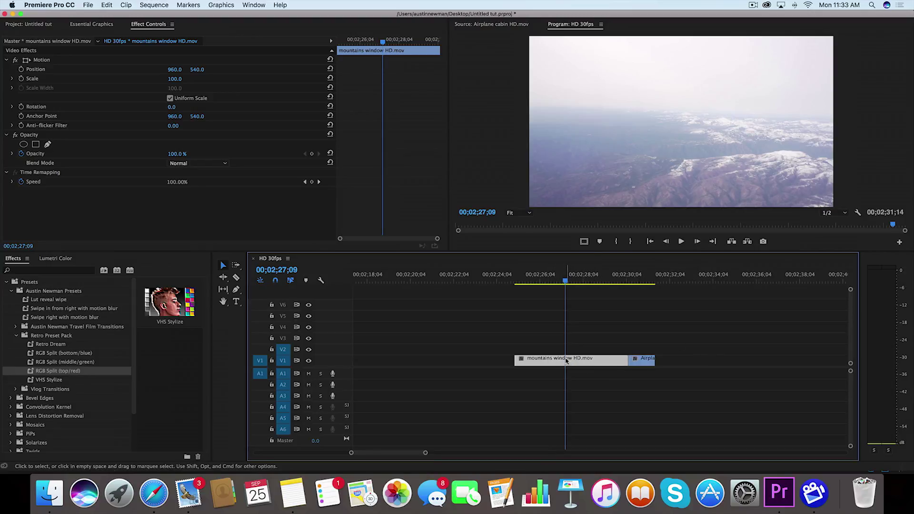
key("c")
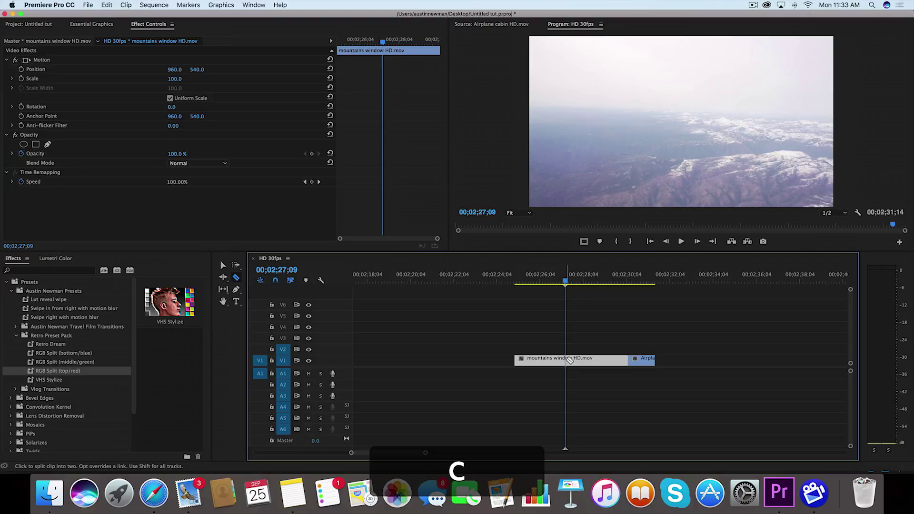
left_click(569, 360)
key("v")
left_click(582, 362)
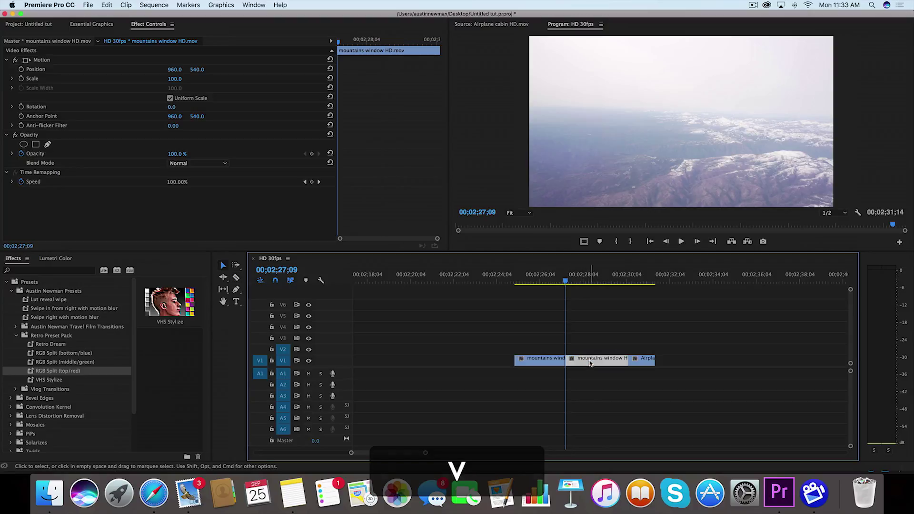
Step: Rate stretch the second mountains window HD.mov piece down to about 5 frames
key("r")
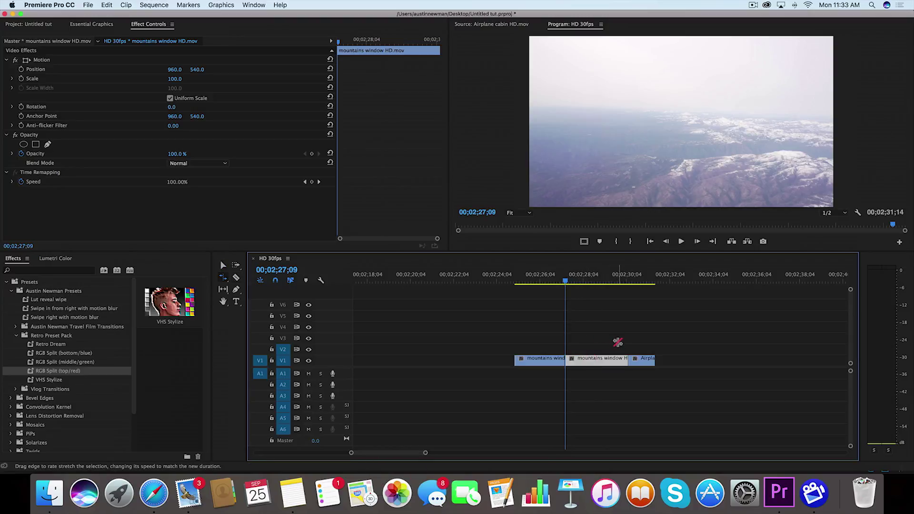
left_click_drag(627, 361, 571, 361)
key("=")
key("=")
key("=")
left_click_drag(698, 361, 609, 360)
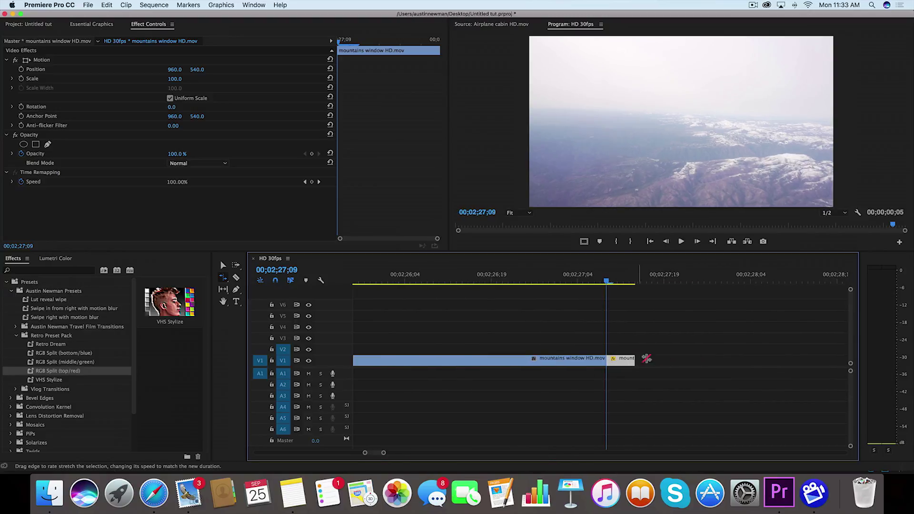
Step: Move the Airplane cabin HD.mov clip against the end of the sped-up mountains piece and play the transition
key("minus")
key("minus")
key("minus")
key("v")
left_click_drag(771, 361, 651, 365)
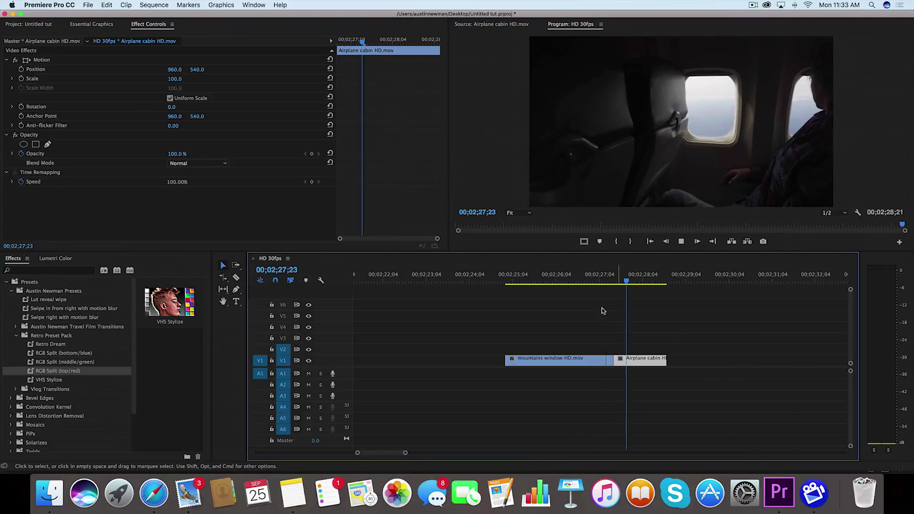
key("space")
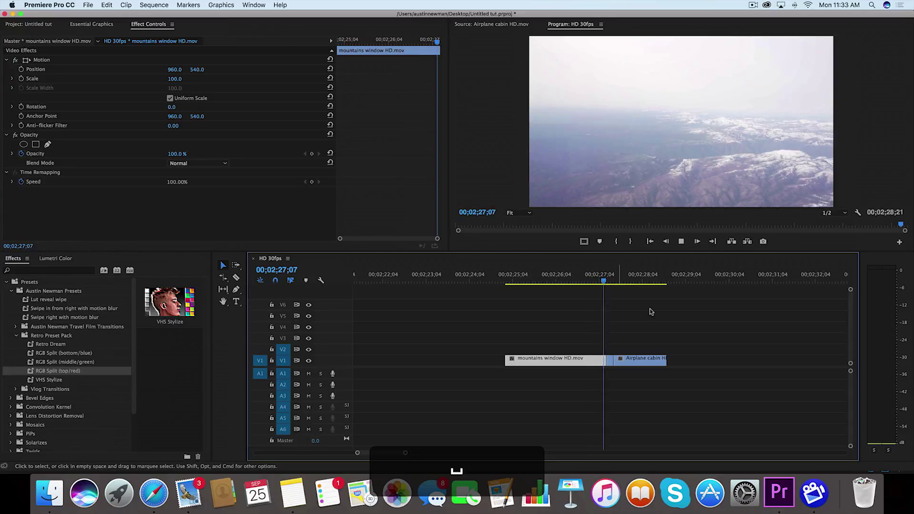
key("space")
Step: Point out the VHS Stylize preset and play the reel clip around 00;00;11
key("minus")
key("minus")
key("equal")
key("minus")
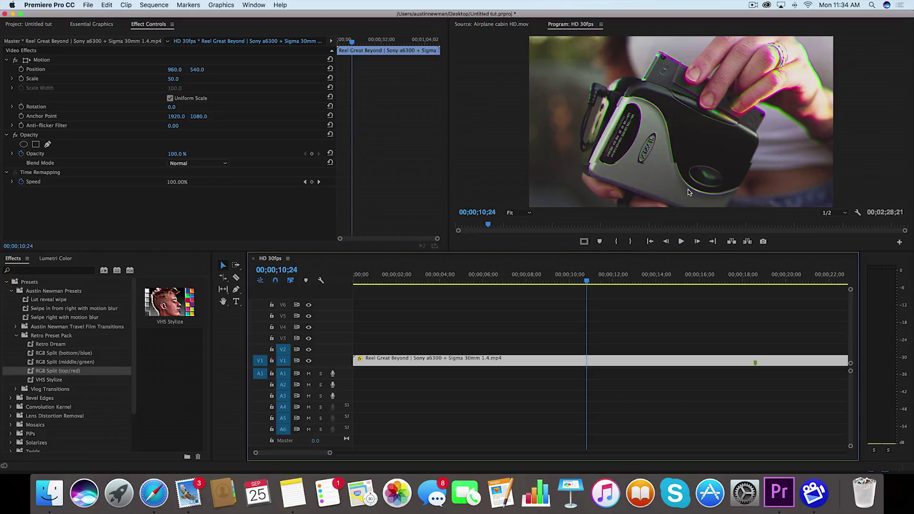
left_click(36, 380)
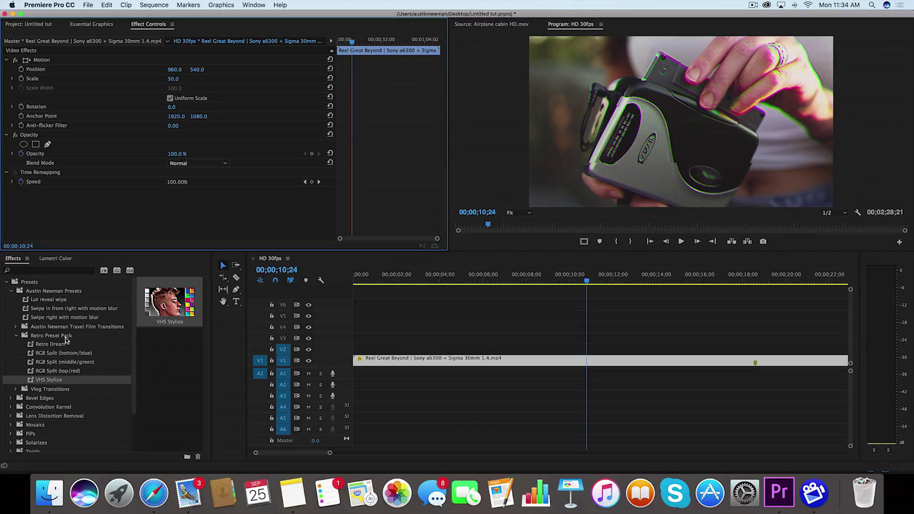
left_click(597, 298)
key("space")
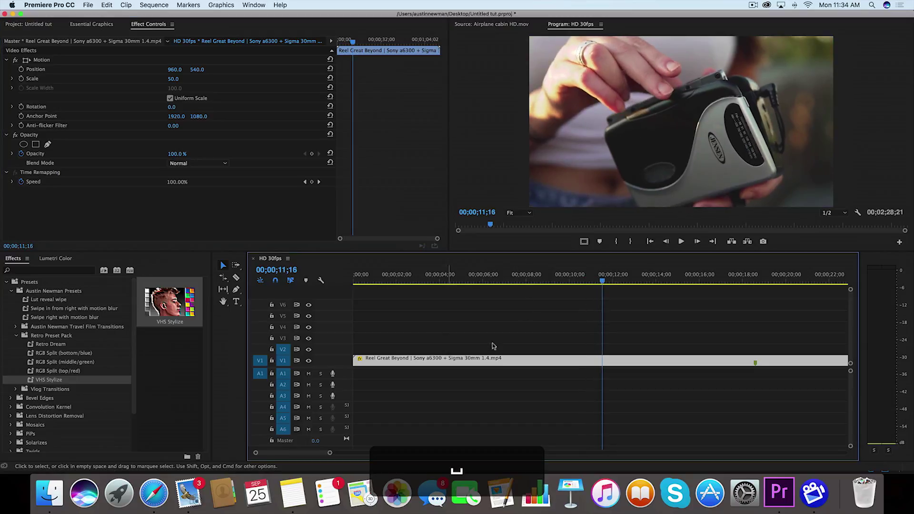
Step: Search the effects for "flip", try Horizontal Flip on the reel clip, and undo it
left_click(45, 271)
type("flip")
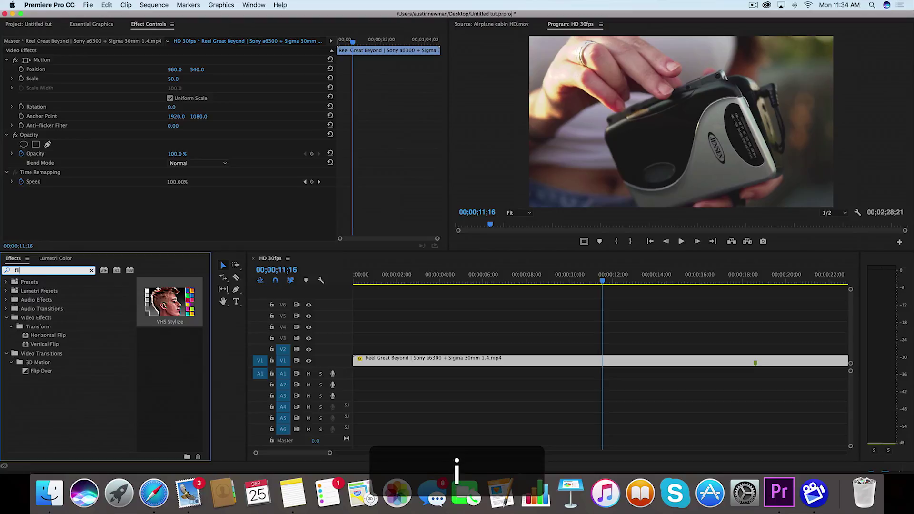
left_click_drag(29, 337, 606, 361)
key("super+z")
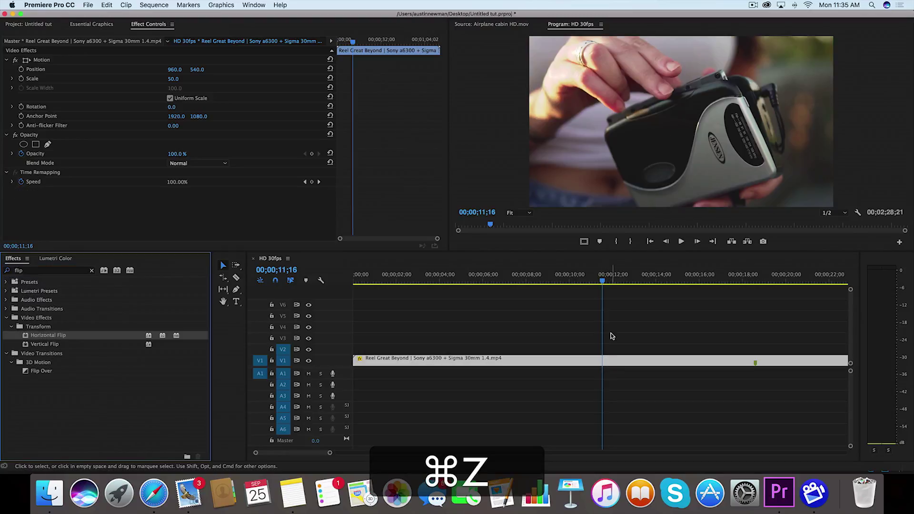
Step: Play the reel clip from about 00;00;13 and review the colour-fringed blur shot around 00;00;17
left_click(633, 283)
key("space")
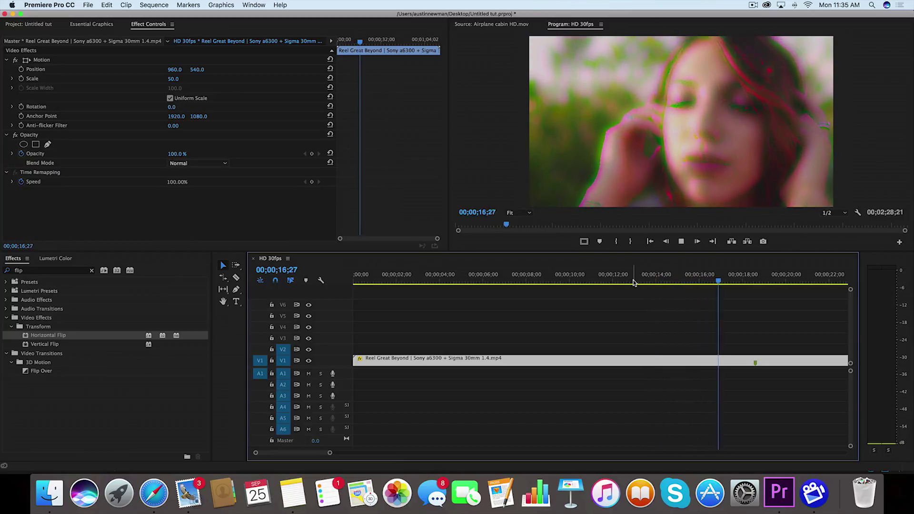
key("space")
key("r")
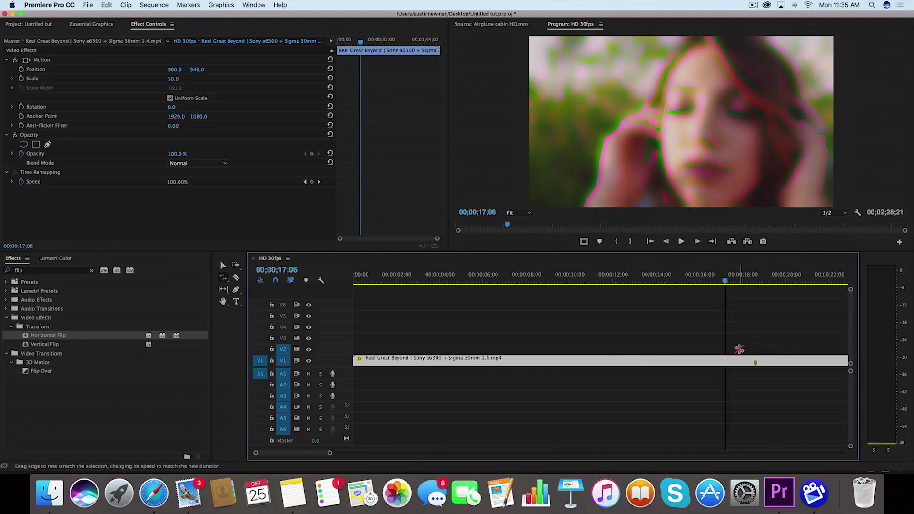
key("v")
key("space")
left_click(708, 284)
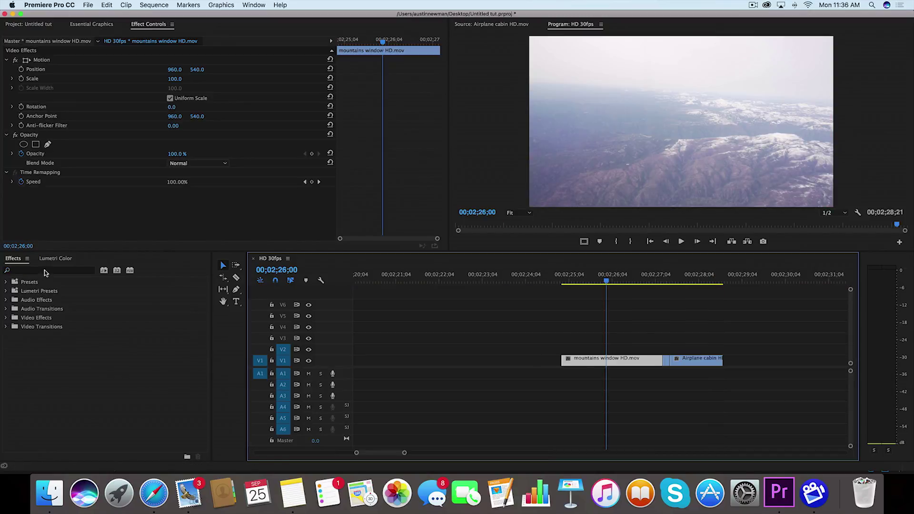
Step: Search the effects for "channel" and apply Channel Blur to the mountains window HD.mov clip
left_click(46, 270)
type("chh")
key("BackSpace")
type("annel")
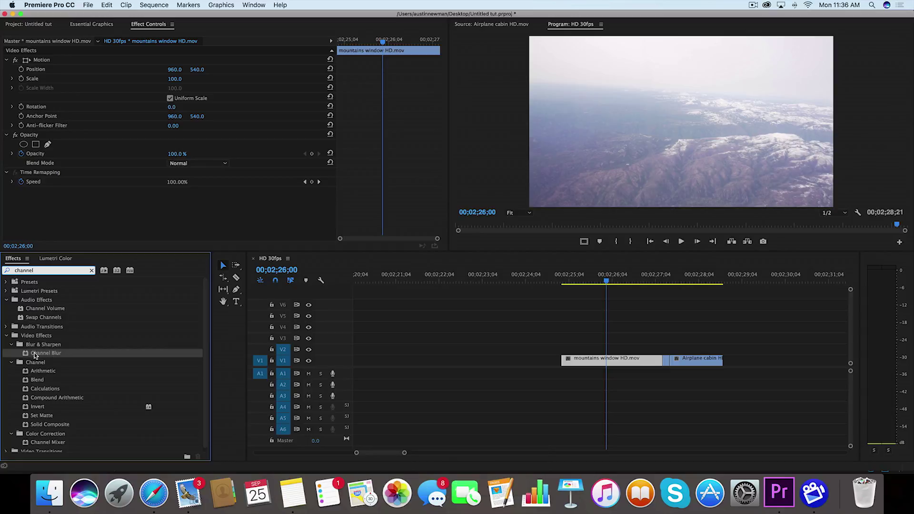
left_click_drag(25, 355, 614, 364)
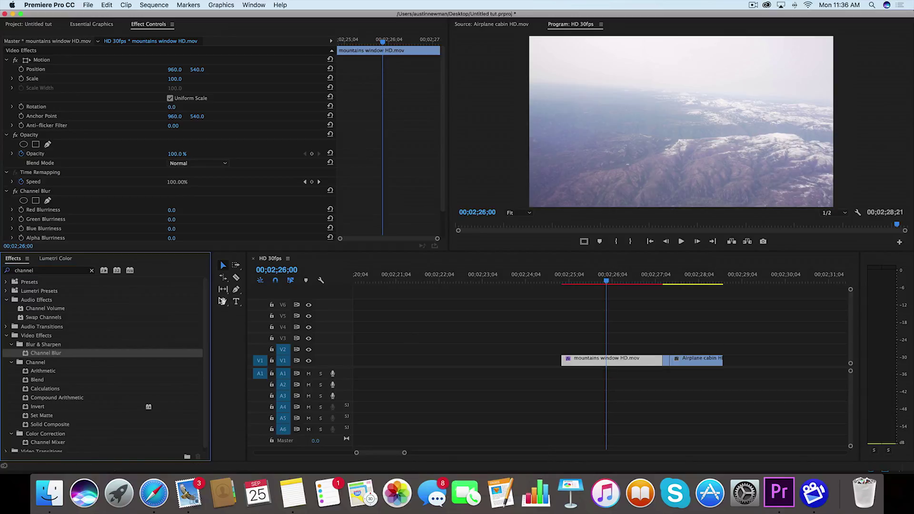
Step: Set the Channel Blur's Green Blurriness to 100 and enable Repeat Edge Pixels
scroll(119, 228, "down", 2)
left_click(177, 192)
type("100")
key("Return")
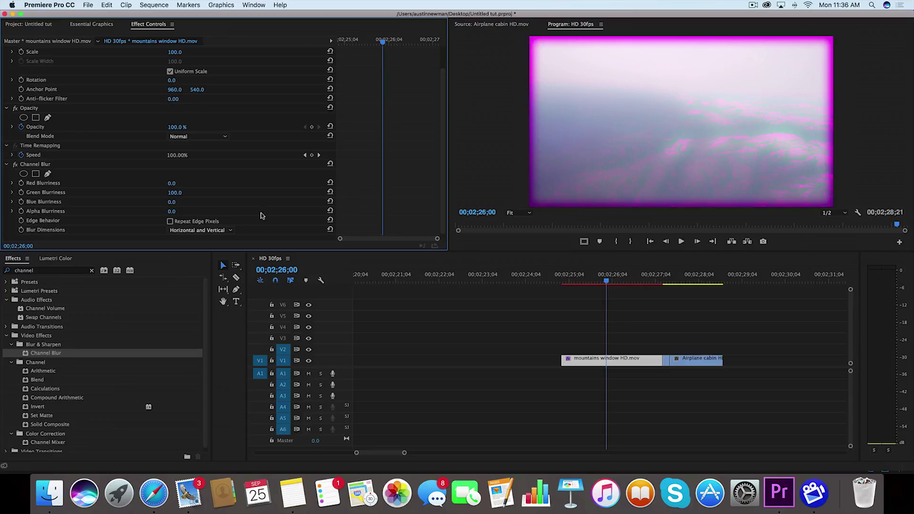
left_click(170, 222)
left_click(170, 221)
left_click(170, 221)
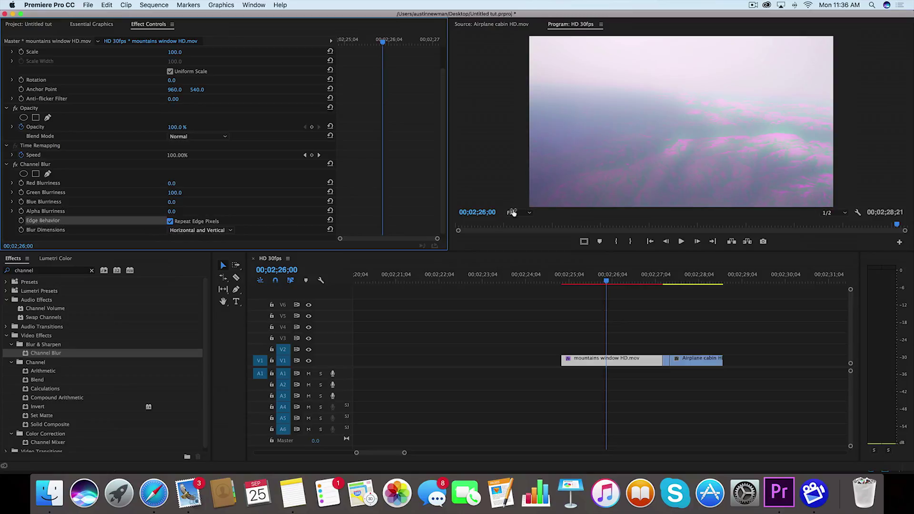
Step: At 00;02;25;28, compare the Channel Blur by setting Green Blurriness to 0 and back to 100
mouse_move(607, 281)
left_mouse_down()
mouse_move(620, 281)
mouse_move(605, 281)
left_mouse_up()
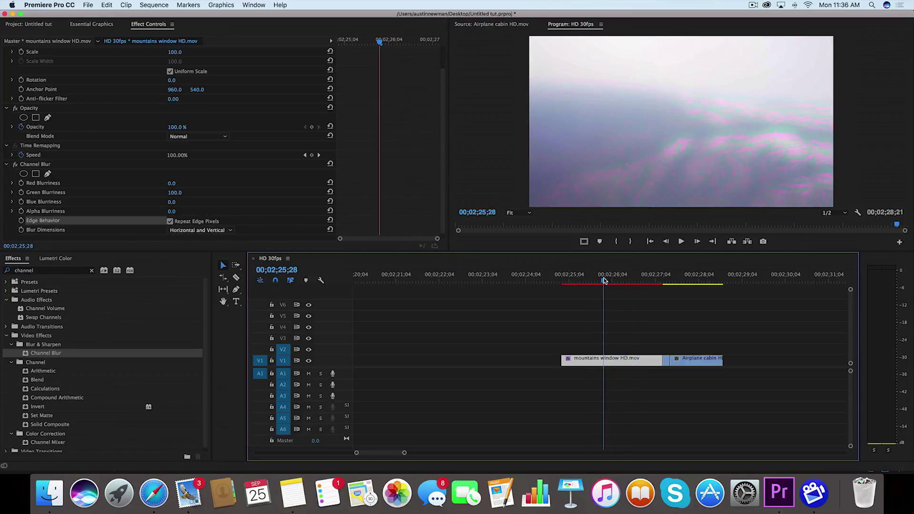
left_click(174, 193)
type("0")
key("Return")
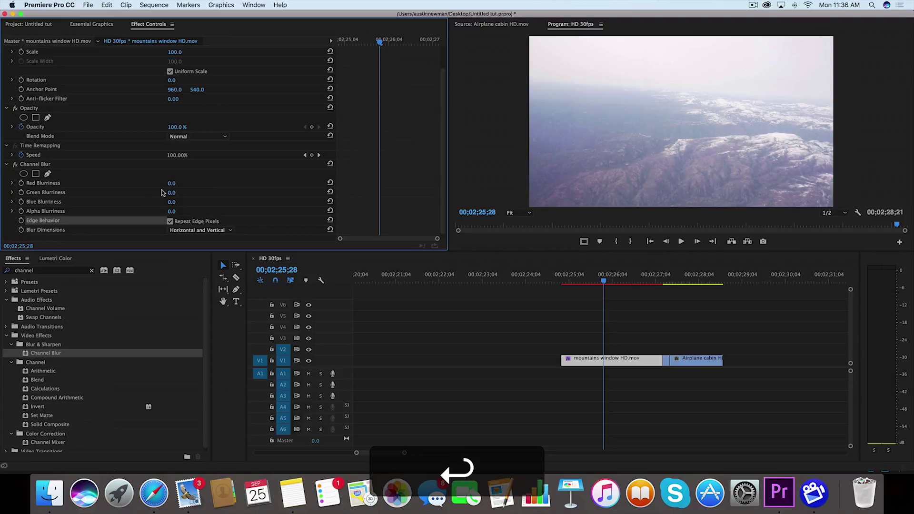
type("100")
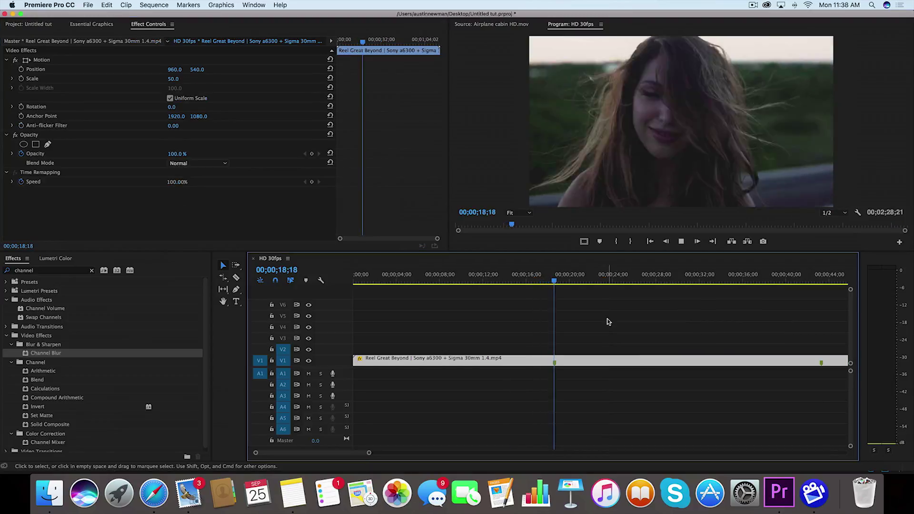
Step: Replay the reel clip from around 00;00;18 to about 00;00;22
mouse_move(542, 282)
left_mouse_down()
mouse_move(529, 282)
mouse_move(544, 282)
left_mouse_up()
key("space")
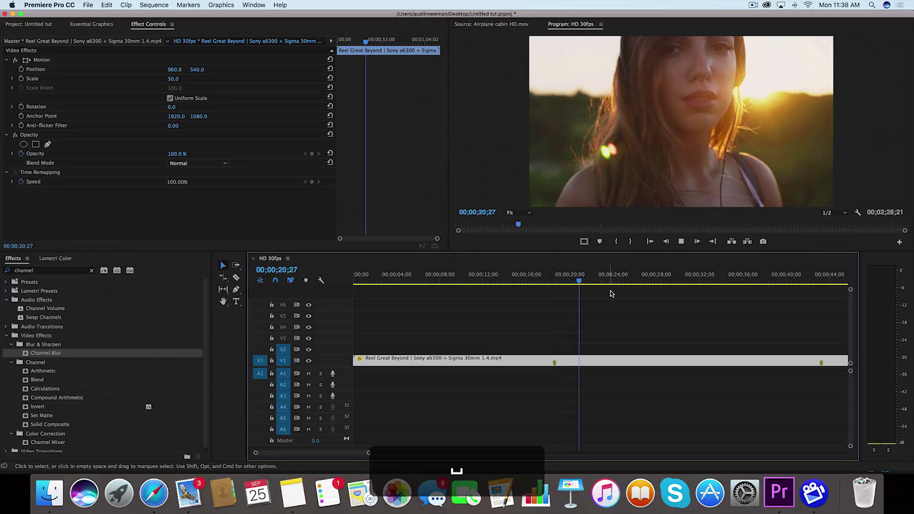
key("space")
left_click_drag(597, 282, 594, 282)
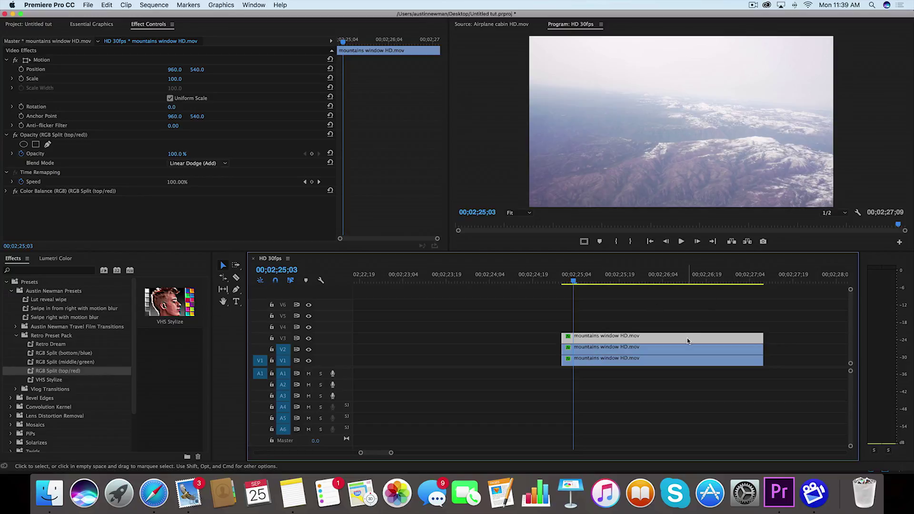
Step: Rate stretch the V3 mountains window HD.mov copy to about 14 frames and the V2 copy to about 17 frames
key("r")
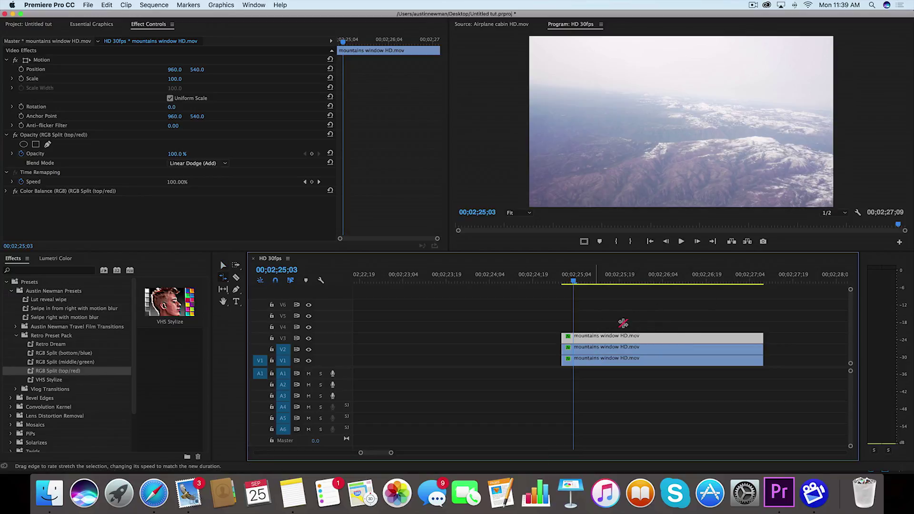
left_click_drag(761, 336, 602, 335)
left_click_drag(763, 350, 610, 350)
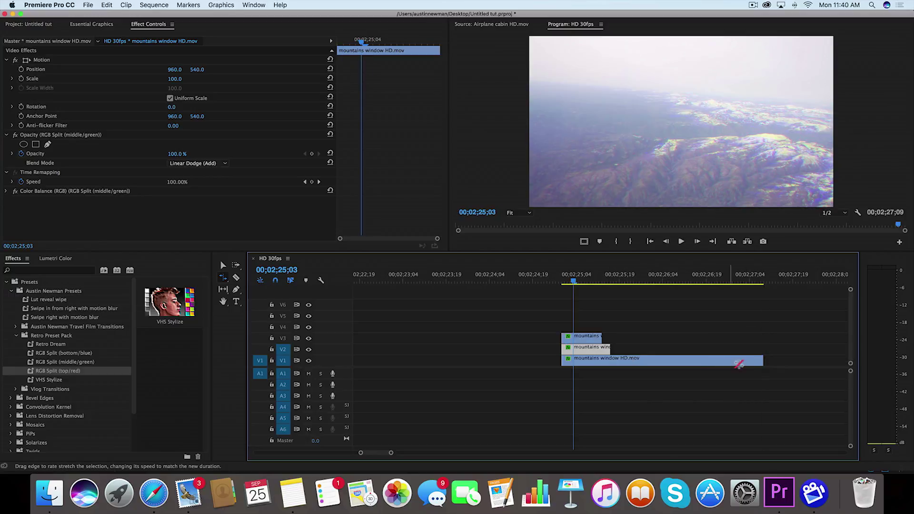
Step: Rate stretch the V1 mountains window HD.mov copy to 437.5% speed, align the stacked copies' ends, and play from their start
left_click_drag(761, 361, 629, 362)
left_click(604, 276)
key("equal")
key("v")
left_click_drag(595, 338, 629, 338)
left_click(429, 276)
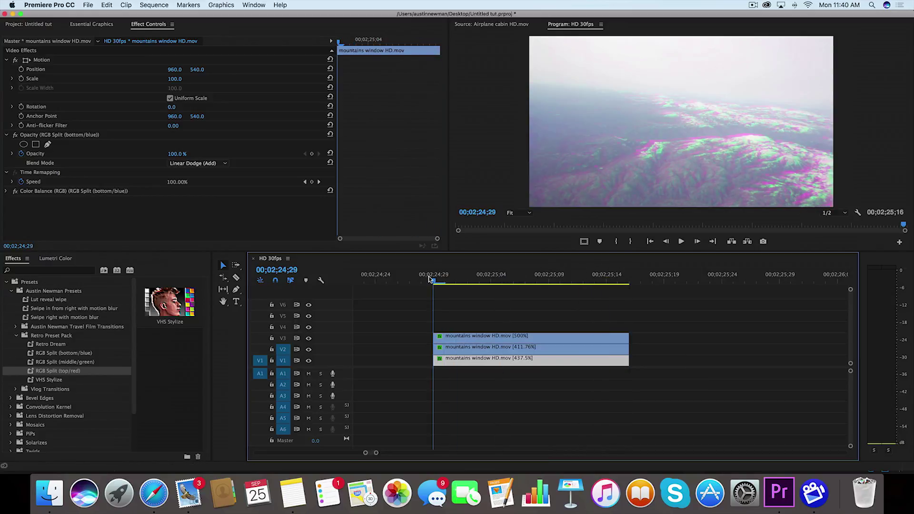
key("space")
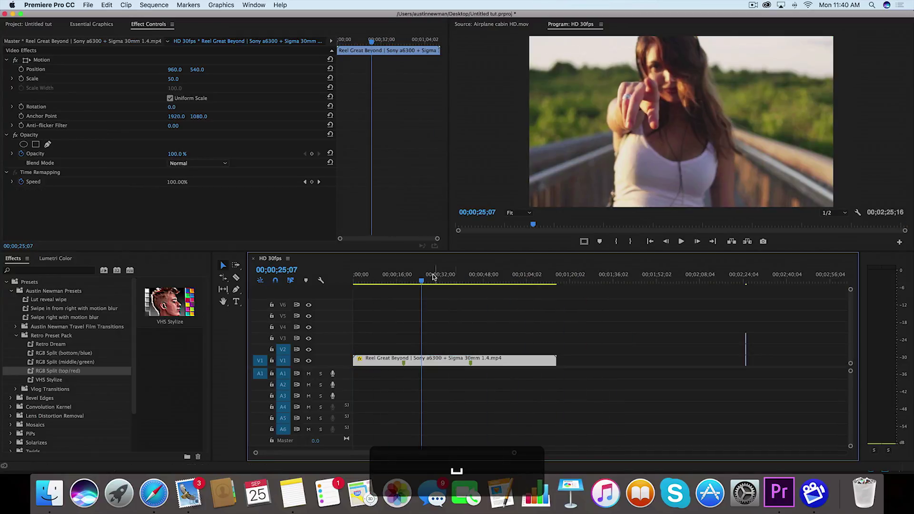
Step: Replay the reel clip from around 00;00;23;26 and pause on the color-split frame at 00;00;25;00
left_click(418, 281)
key("space")
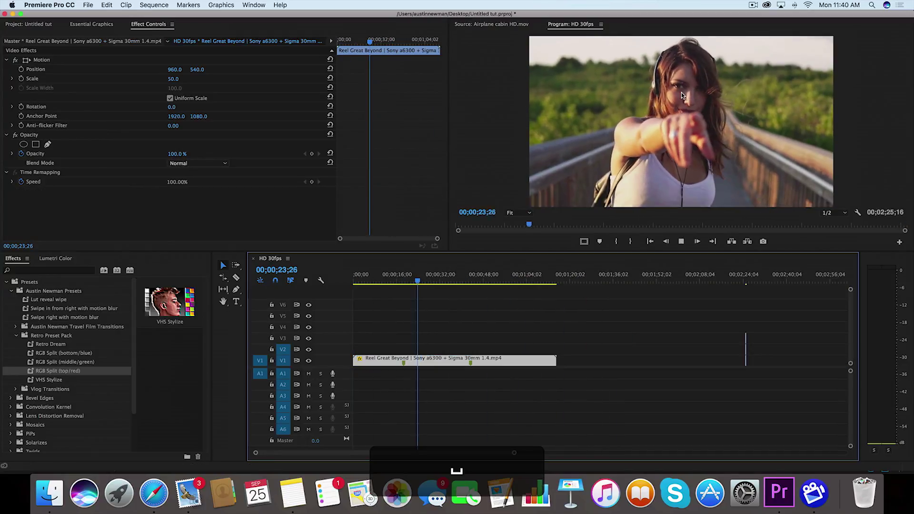
key("space")
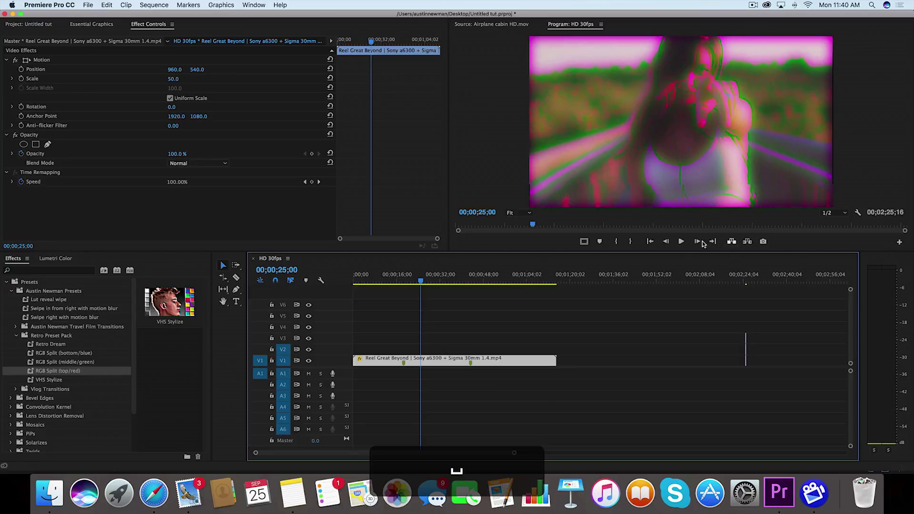
Step: Play the reel on to about 00;00;31, step back to the static noise frame at 00;00;30;28, and resume playback
key("space")
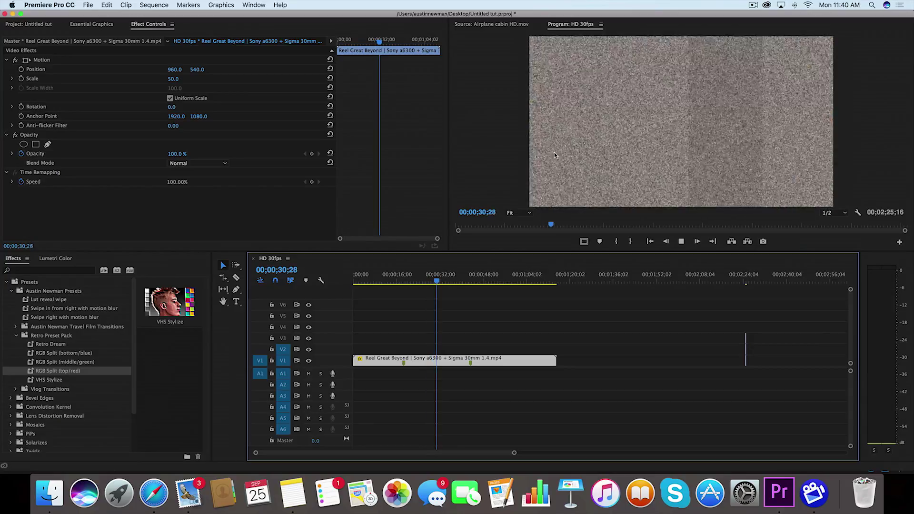
key("space")
left_click_drag(441, 281, 438, 283)
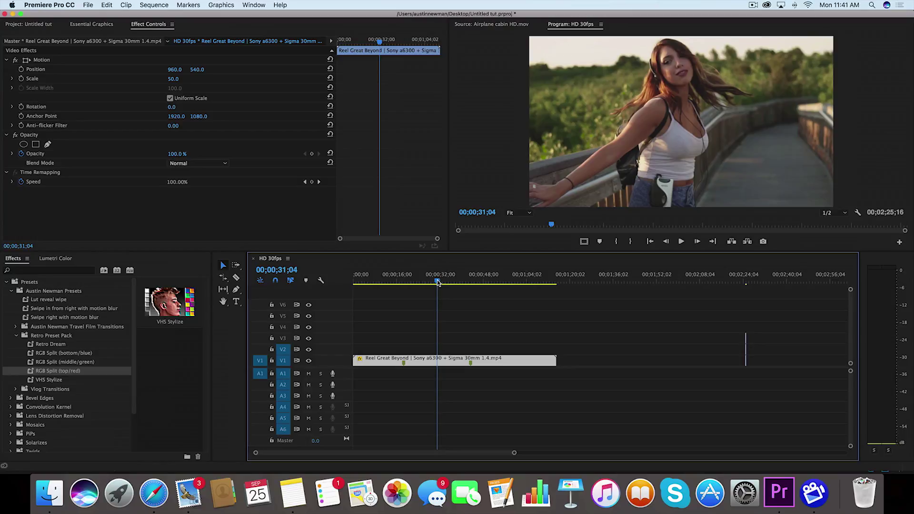
key("Left")
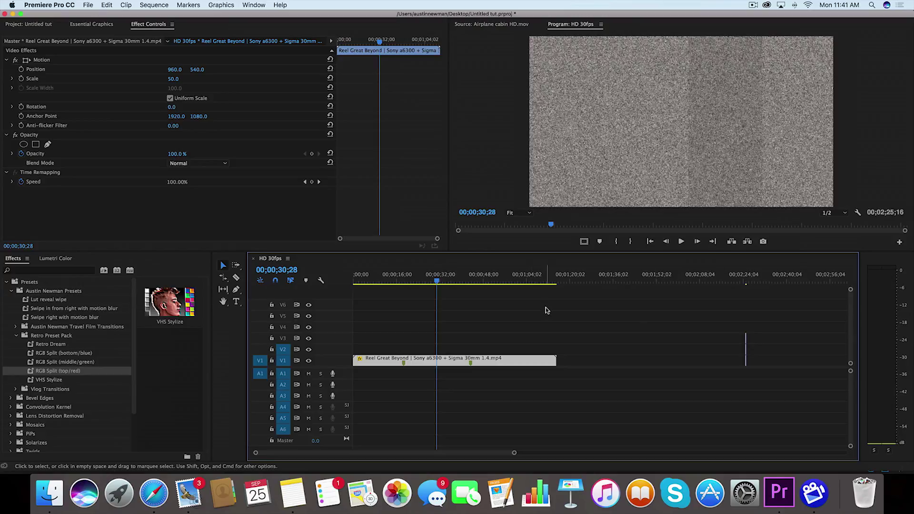
key("space")
key("space")
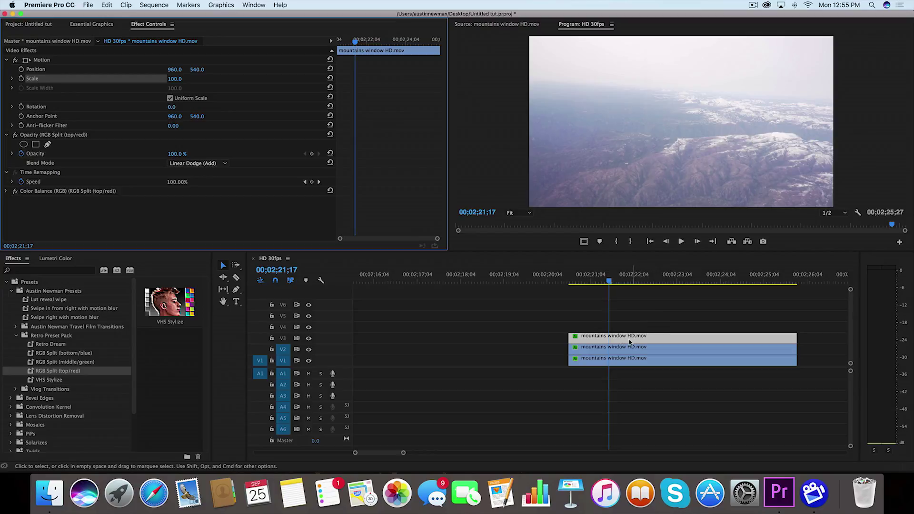
Step: Keyframe the V3 mountains copy's Scale at 100 on 00;02;21;17 and 130 on 00;02;21;18
left_click(630, 339)
left_click(629, 351)
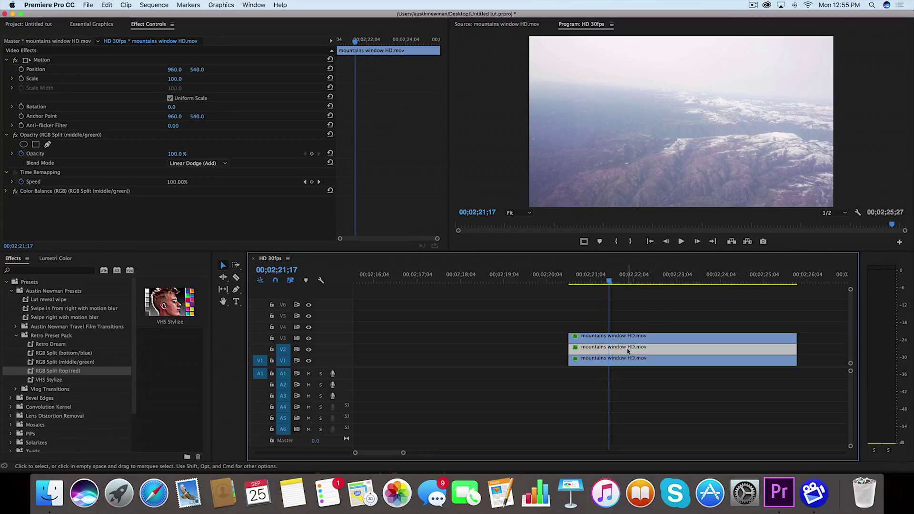
left_click(620, 362)
left_click(623, 339)
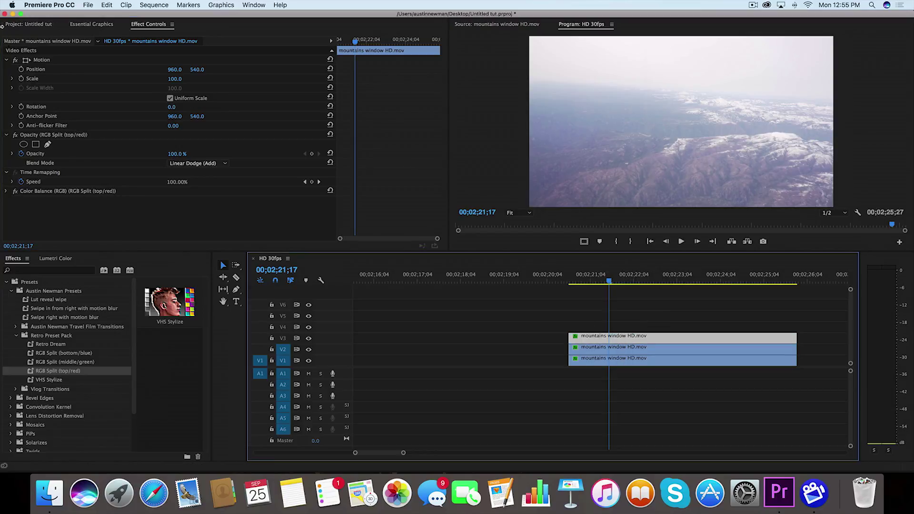
left_click(21, 79)
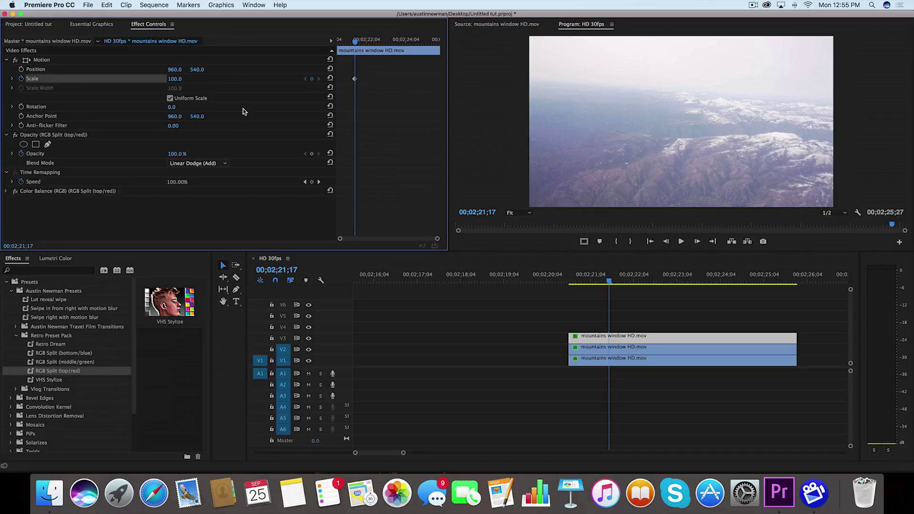
key("Right")
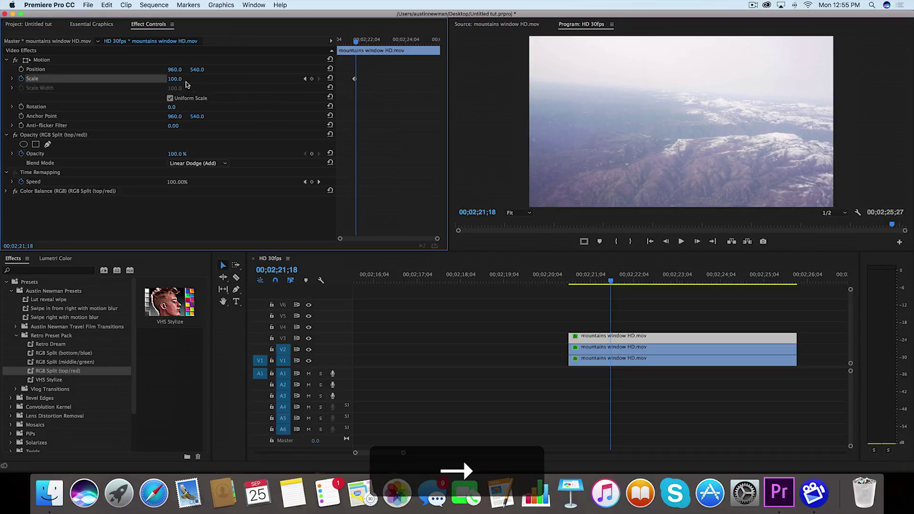
left_click(176, 79)
type("130")
key("Return")
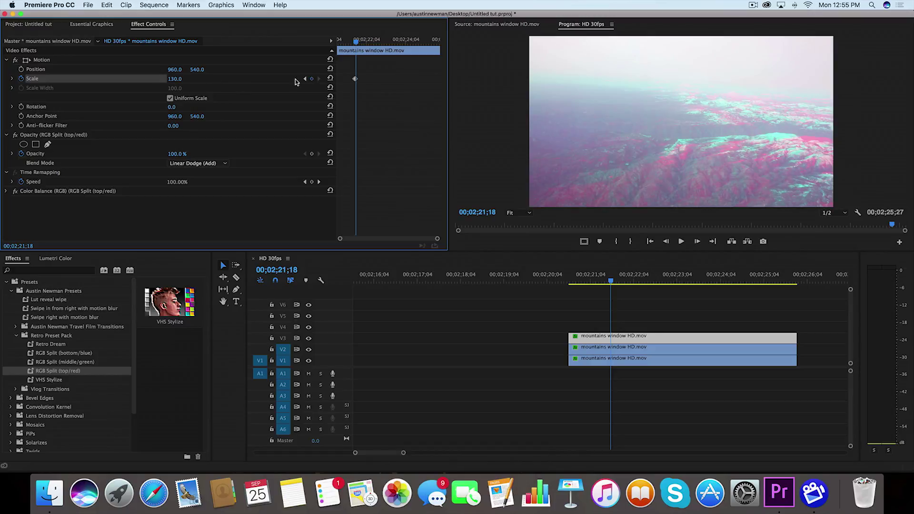
Step: Set the V3 copy's Scale back to 100 at 00;02;21;20 and play the zoom pulse alongside the reel's example
key("Right")
key("Right")
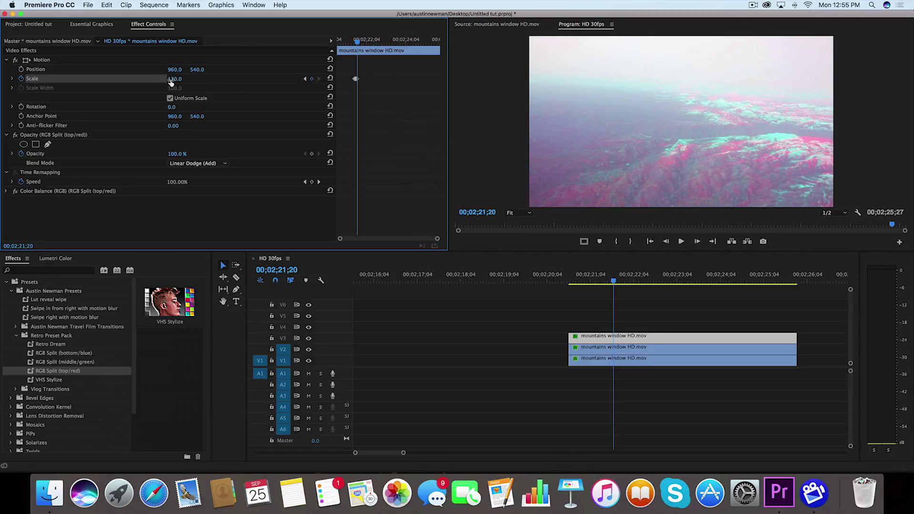
type("100")
key("Return")
left_click(352, 42)
key("space")
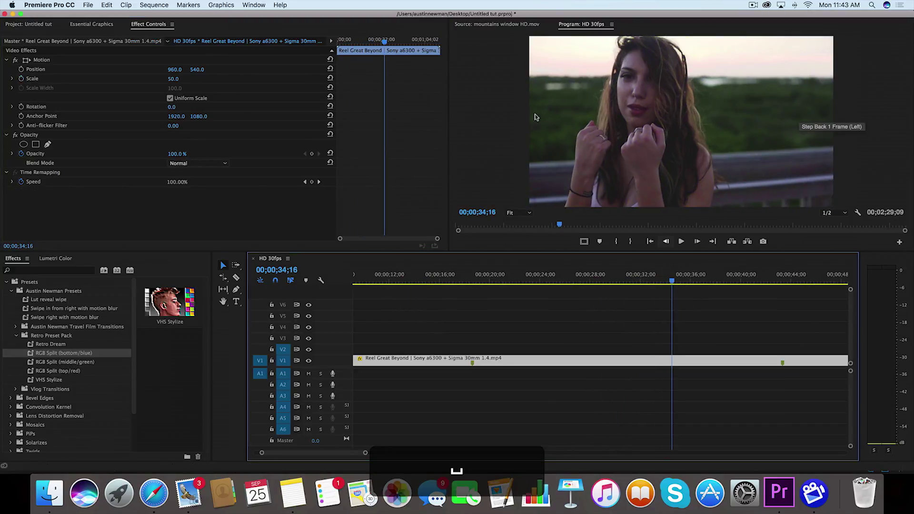
key("space")
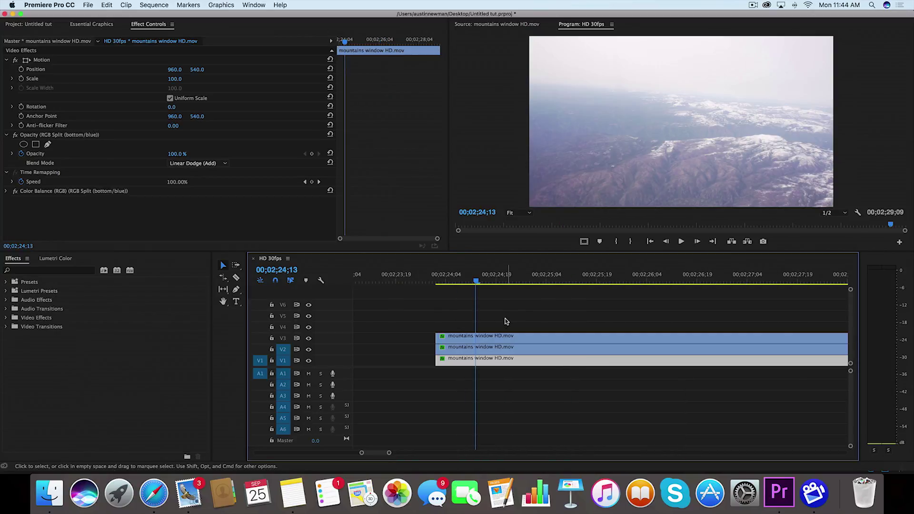
Step: Cut the V1 mountains copy at 00;02;24;13 and 00;02;24;16 to isolate a three-frame segment
key("c")
left_click(476, 360)
key("v")
key("Right")
key("Right")
key("Right")
left_click(538, 347)
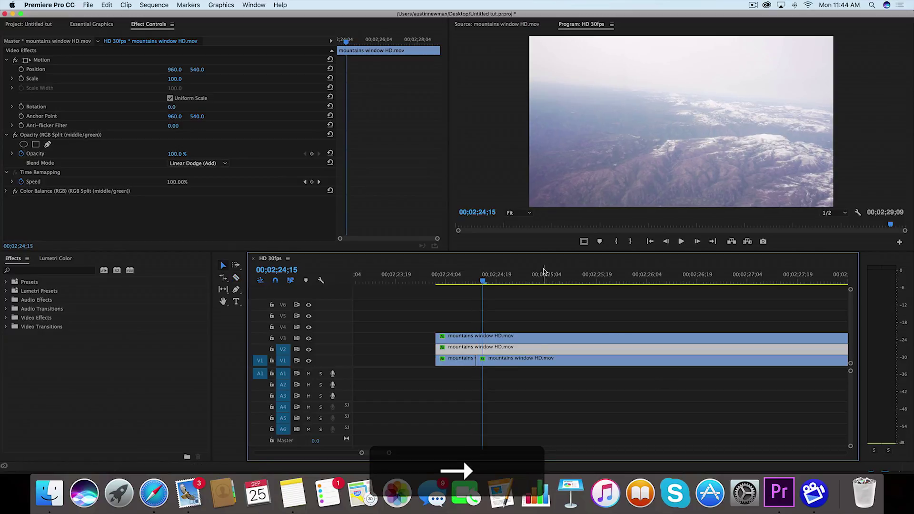
key("c")
left_click(486, 362)
key("v")
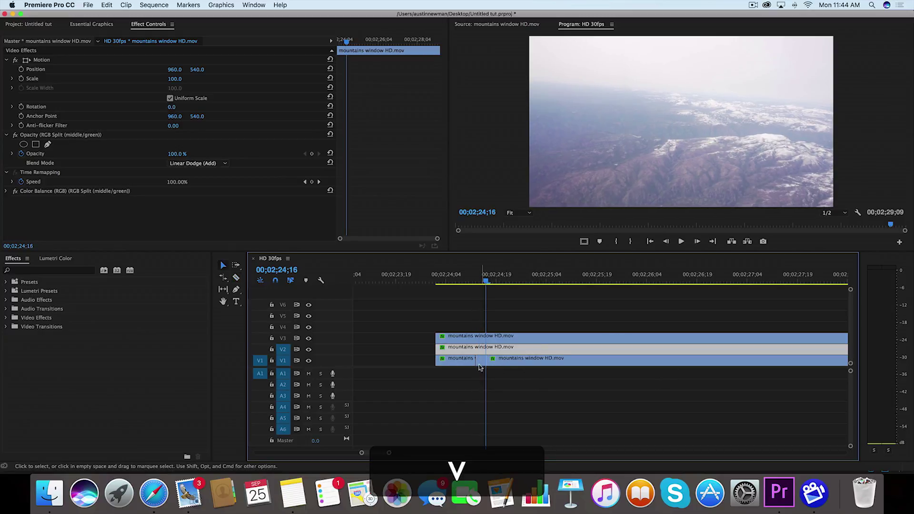
Step: Apply Horizontal Flip and Vertical Flip to the three-frame V1 segment and preview the result
left_click(481, 362)
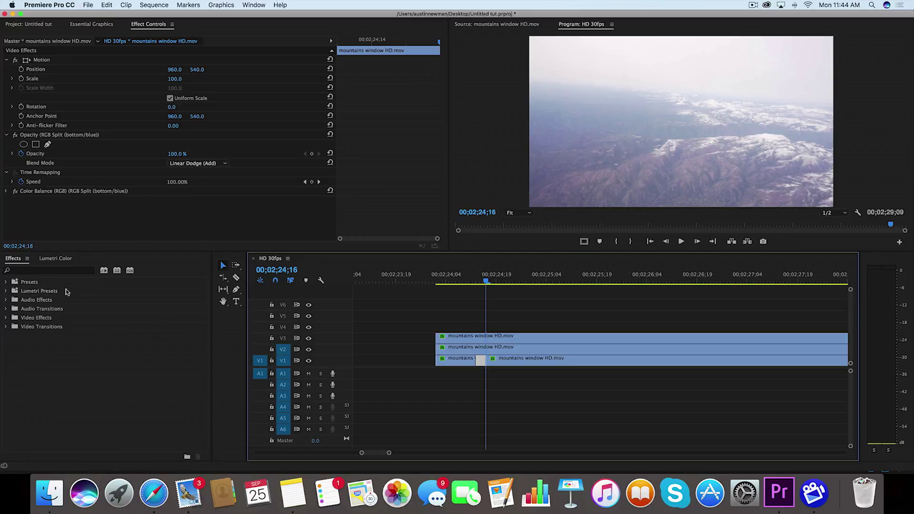
left_click(46, 270)
type("flip")
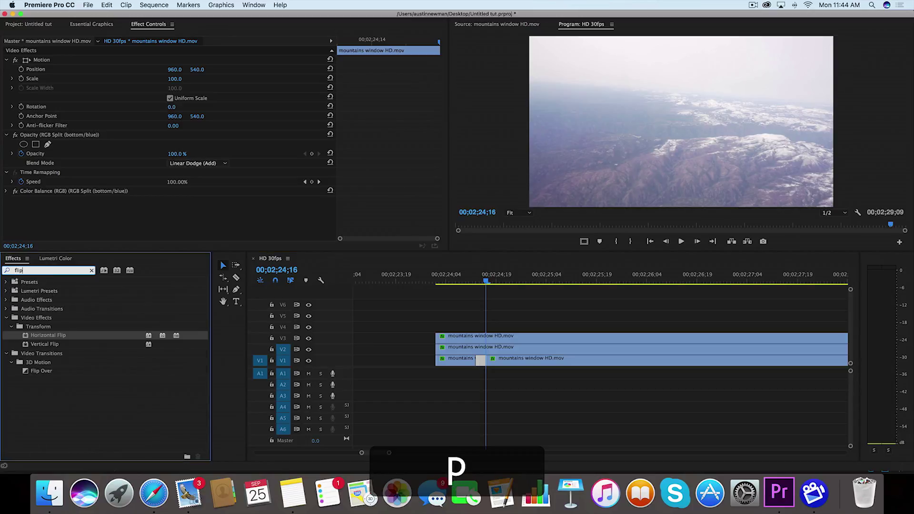
left_click_drag(36, 336, 481, 361)
left_click_drag(26, 346, 482, 361)
key("space")
Step: Play the reel from around 00;00;35;00 to about 00;00;38
key("space")
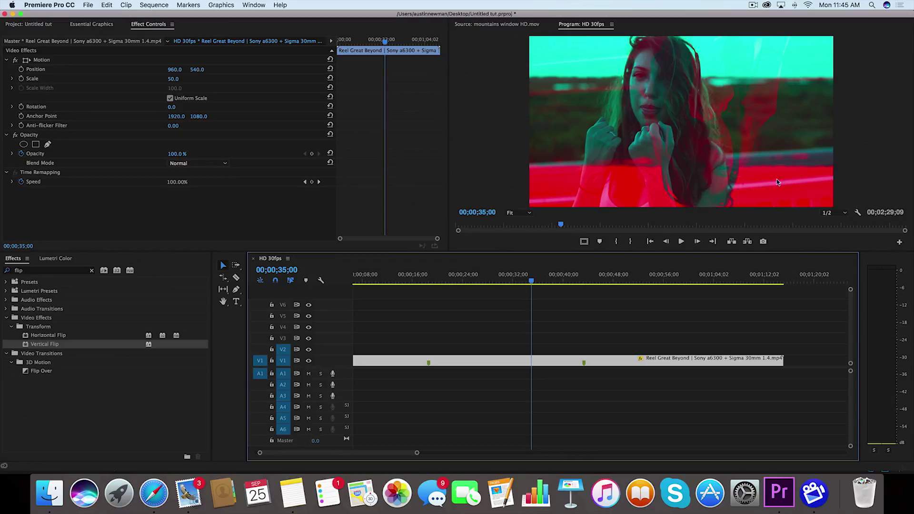
key("space")
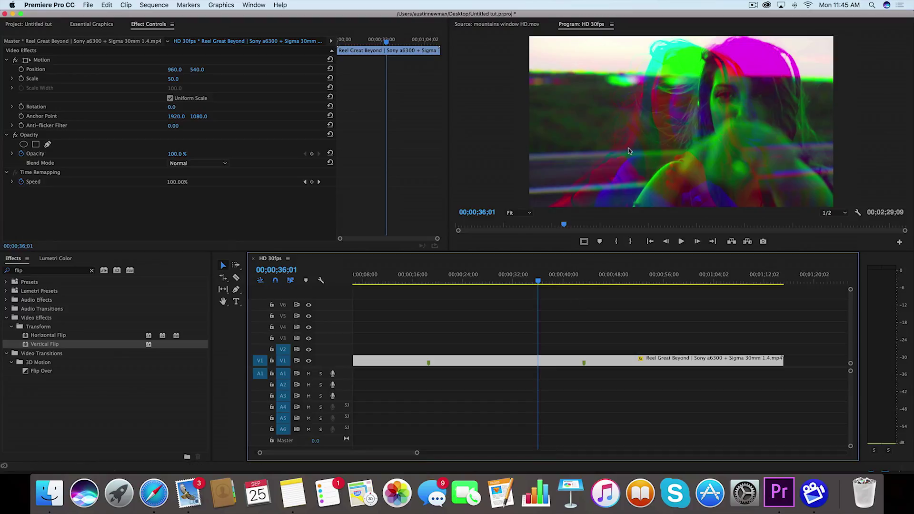
key("space")
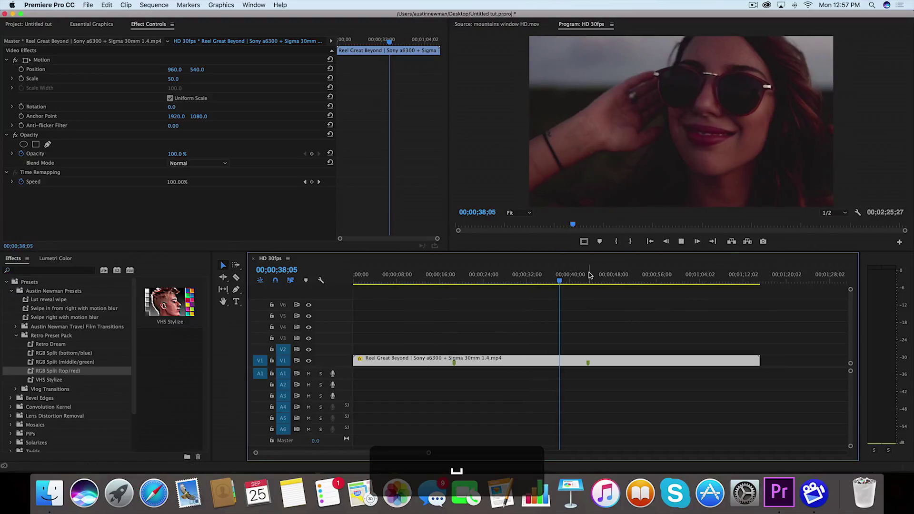
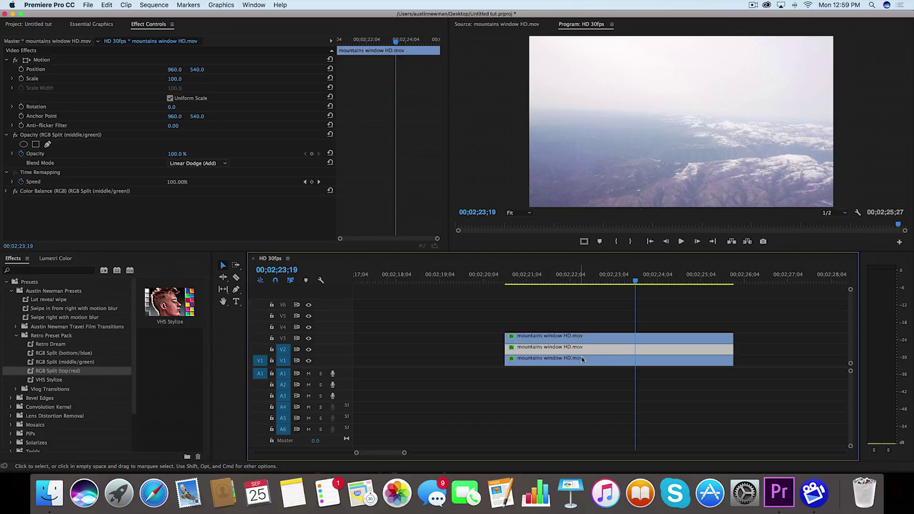
Step: Cut the V2 mountains copy at 00;02;23;19
left_click(598, 362)
scroll(619, 357, "left", 2)
left_click(696, 350)
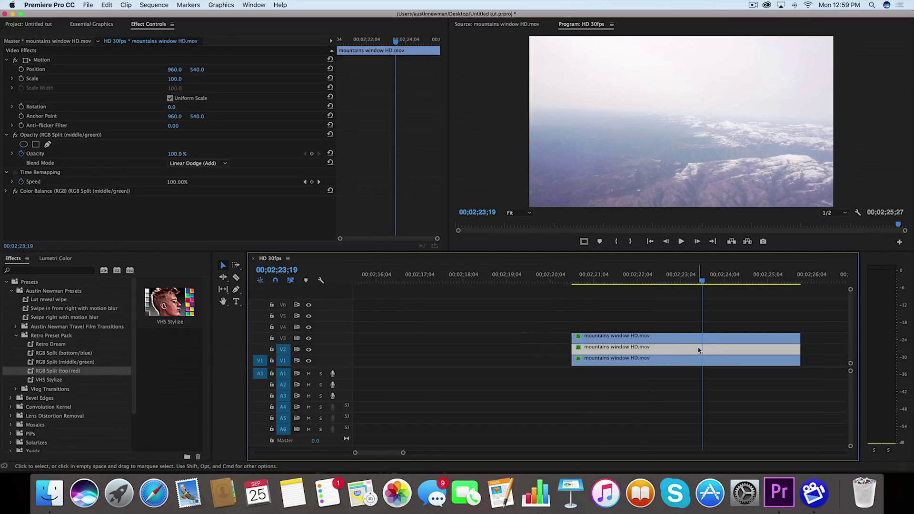
key("c")
left_click(702, 351)
key("v")
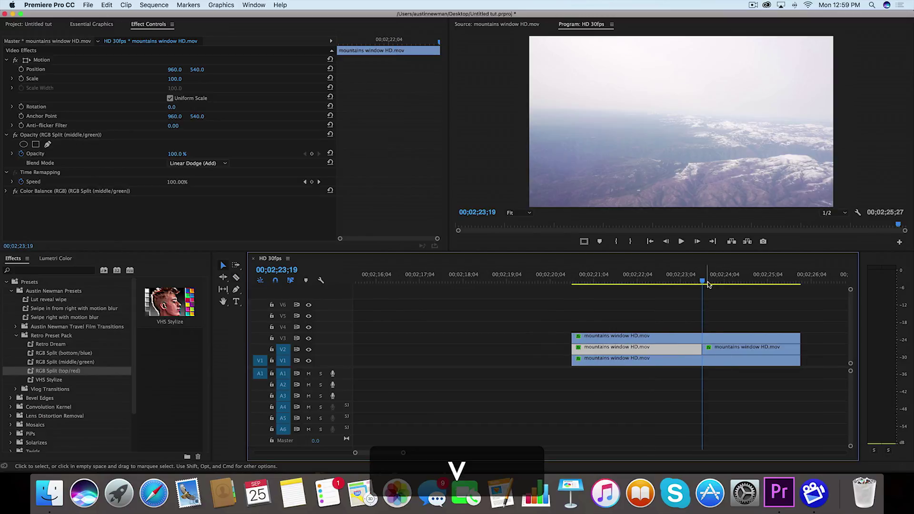
Step: Cut the V1 mountains copy ten frames further on, at 00;02;23;29
left_click(714, 351)
key("shift+Right")
key("shift+Right")
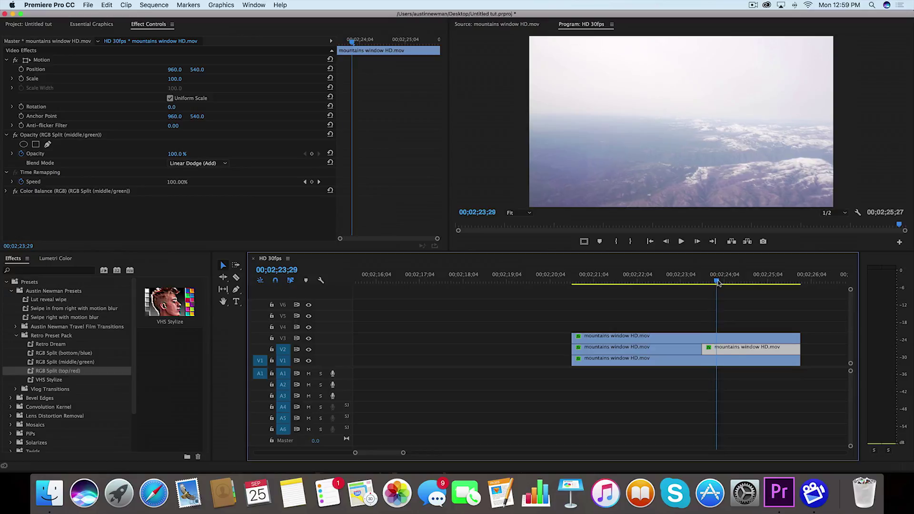
key("c")
left_click(717, 360)
key("v")
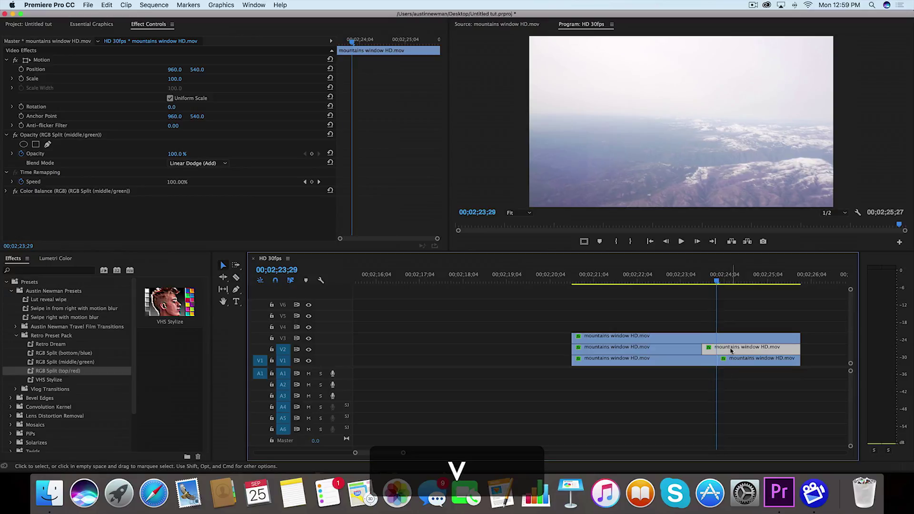
Step: Set the second V2 segment's Scale to 110 and its horizontal Position to 1053
left_click(175, 79)
type("11")
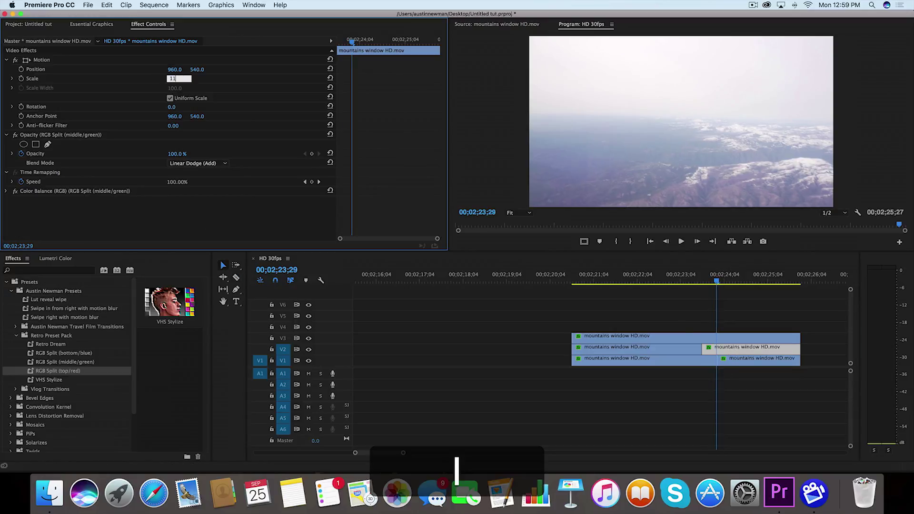
type("0")
key("Return")
left_click_drag(175, 70, 219, 69)
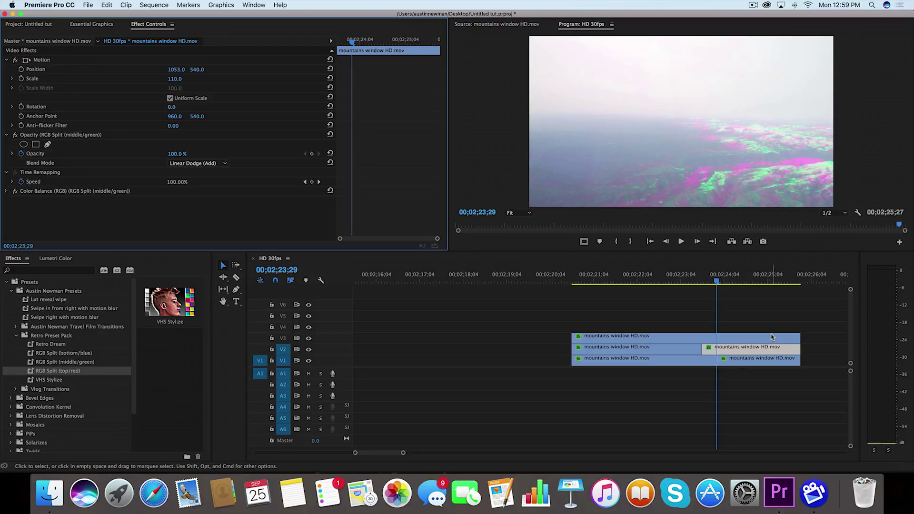
Step: Set the second V1 segment's Scale to 120 and Position to 1141, 464, and play from before the cuts
left_click(733, 362)
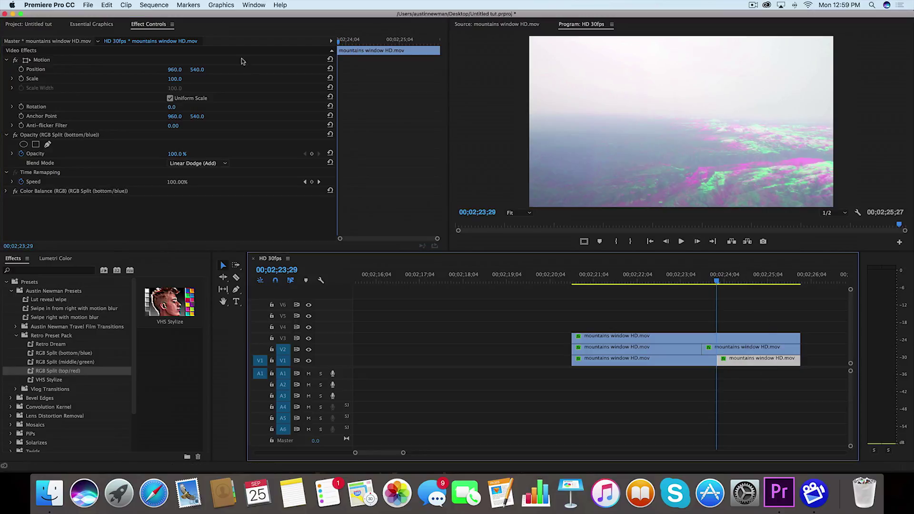
left_click(174, 79)
type("120")
key("Return")
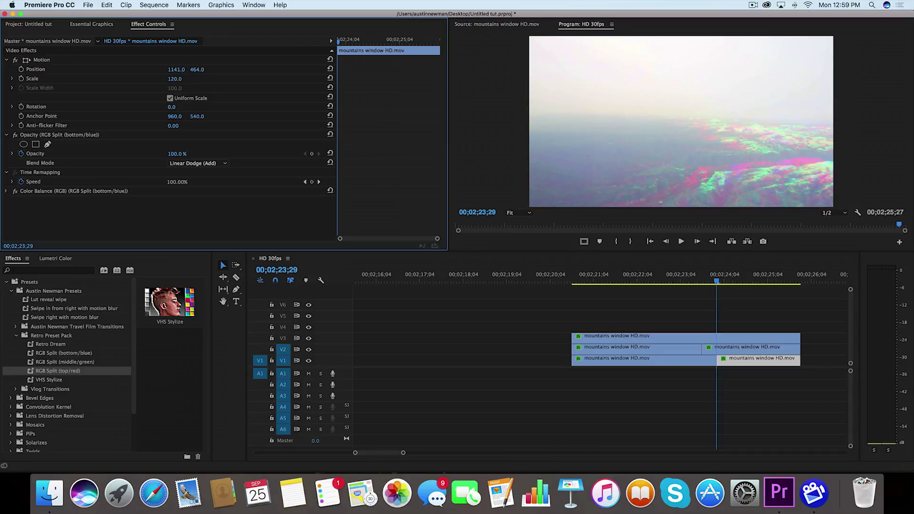
left_click(690, 281)
key("space")
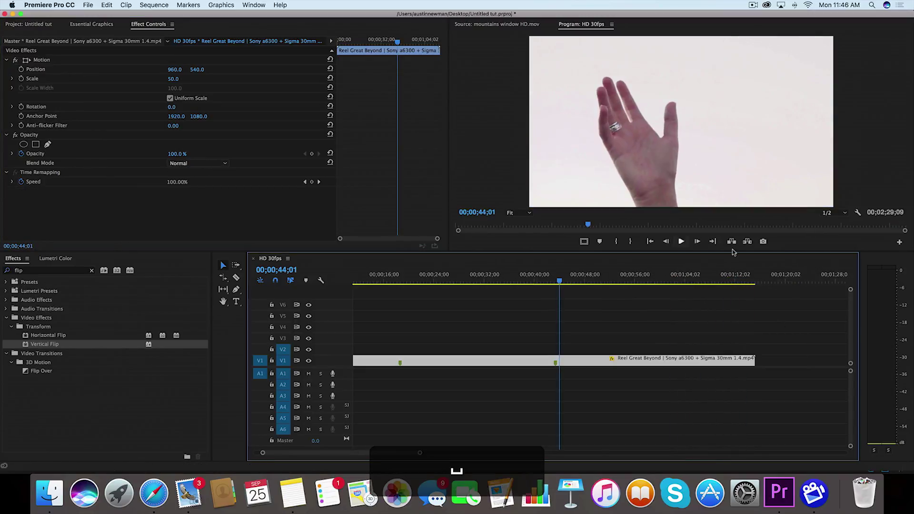
Step: After replaying the reel near 00;00;44, trim the V2 copy's start by about 7 frames and V1's by about 16, and preview the stagger
key("space")
key("space")
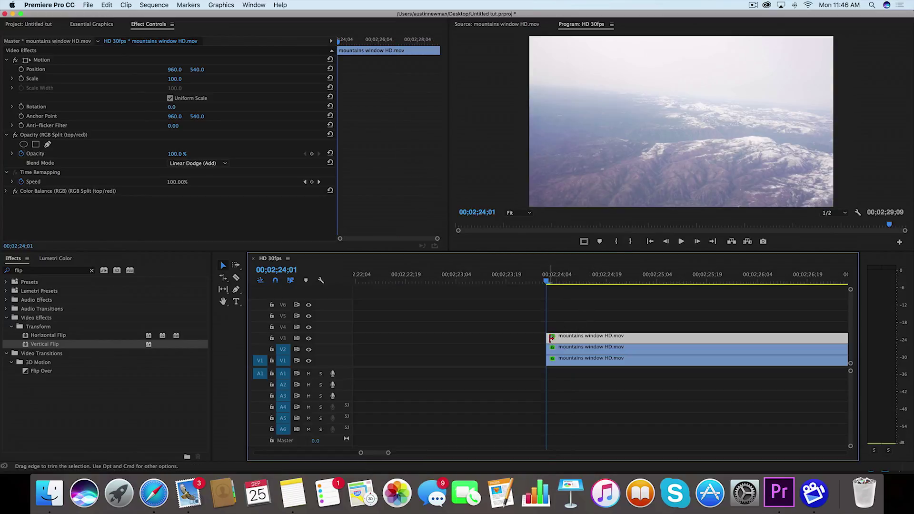
left_click_drag(548, 350, 599, 361)
key("space")
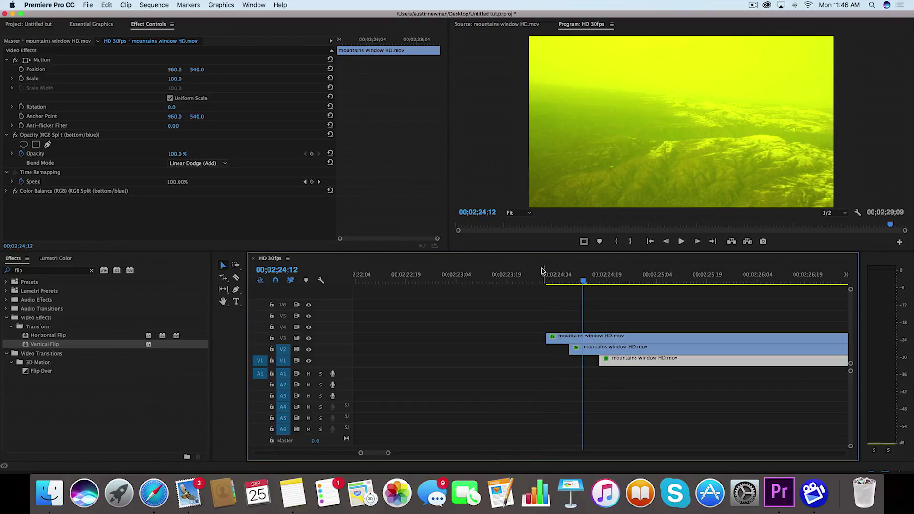
Step: Replay the three staggered mountains clips from just before the V3 copy starts, at 00;02;23;29
key("space")
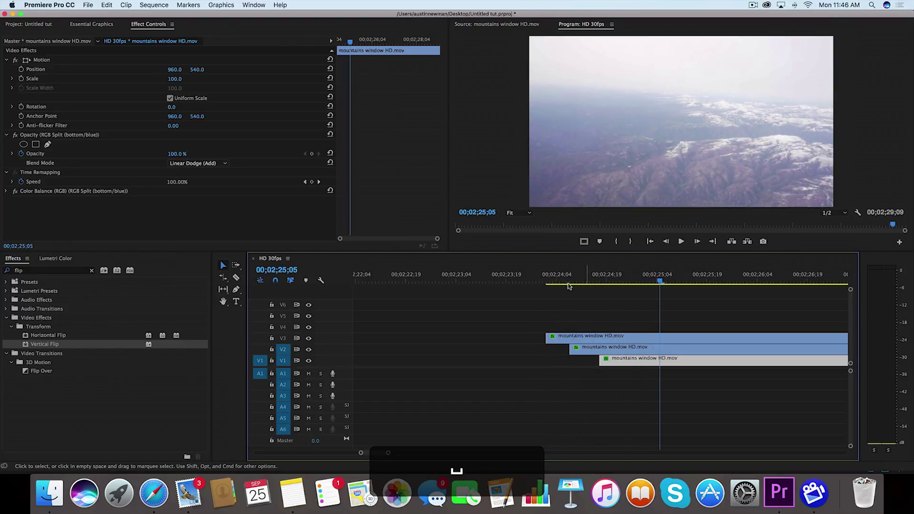
left_click(541, 279)
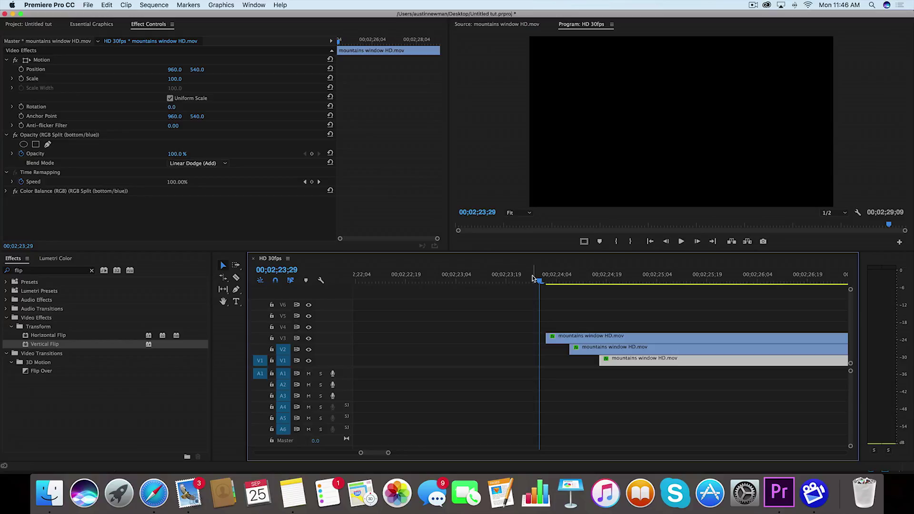
key("space")
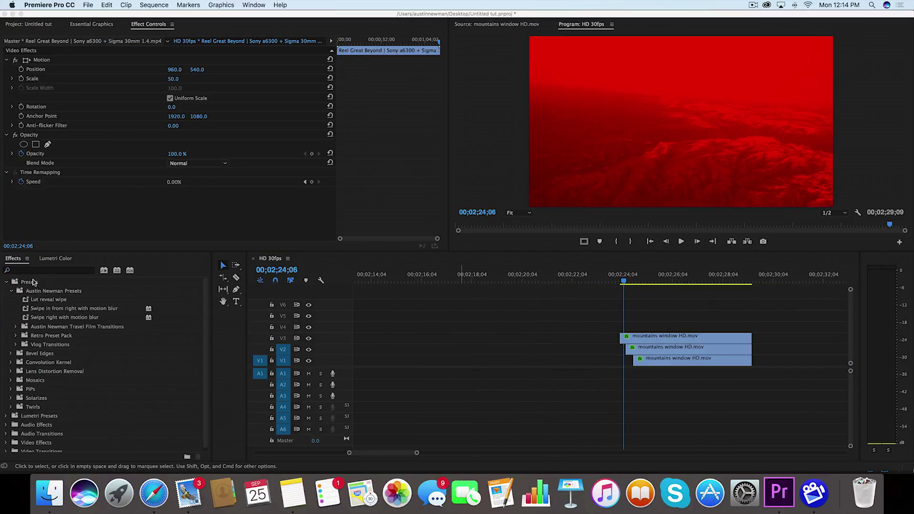
Step: Search the effects for "flip", apply Vertical Flip to the V2 mountains copy, and play the staggered start
left_click(33, 271)
type("flip")
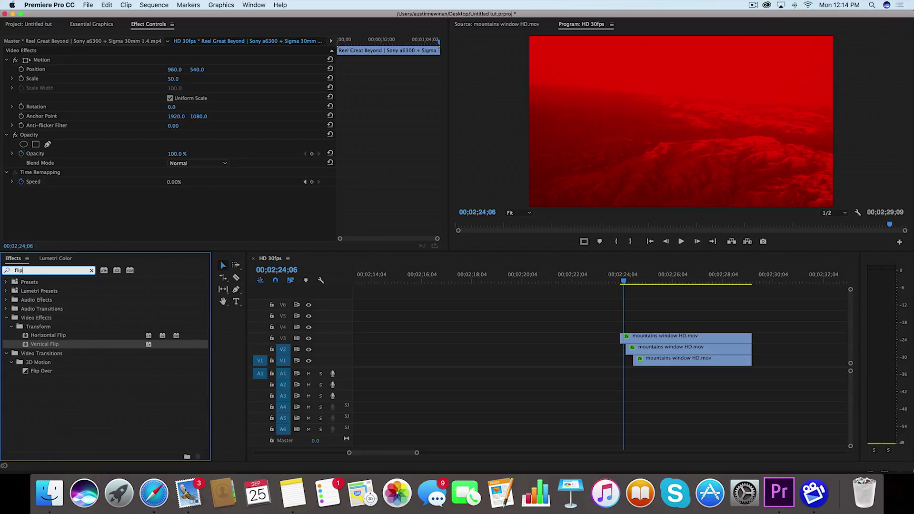
left_click_drag(30, 344, 662, 348)
key("space")
key("space")
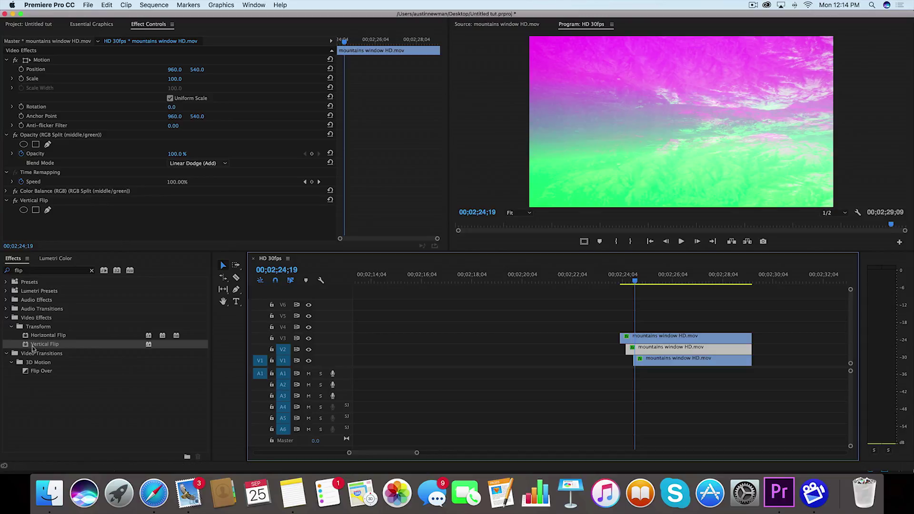
Step: Apply Horizontal Flip to the V1 mountains copy and check the combined split around 00;02;24;19
left_click_drag(29, 336, 375, 358)
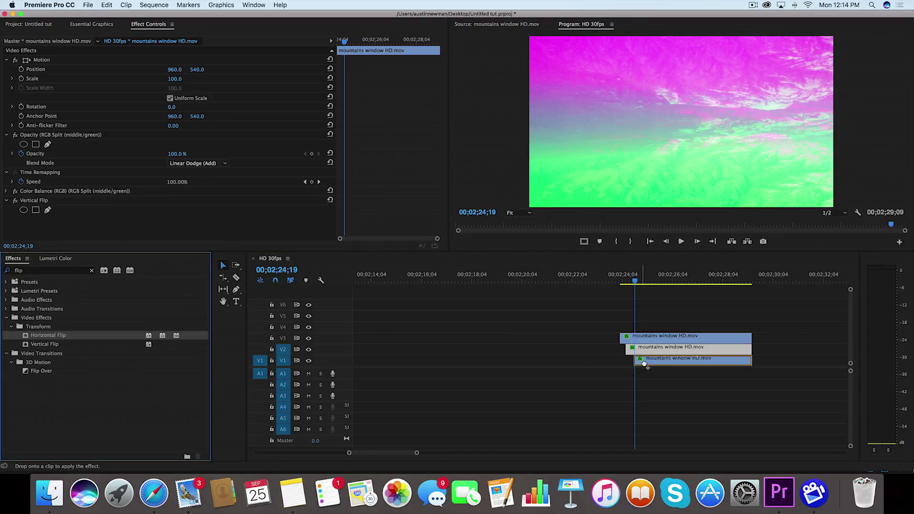
left_click_drag(646, 365, 646, 365)
mouse_move(645, 281)
left_mouse_down()
mouse_move(703, 281)
mouse_move(635, 283)
left_mouse_up()
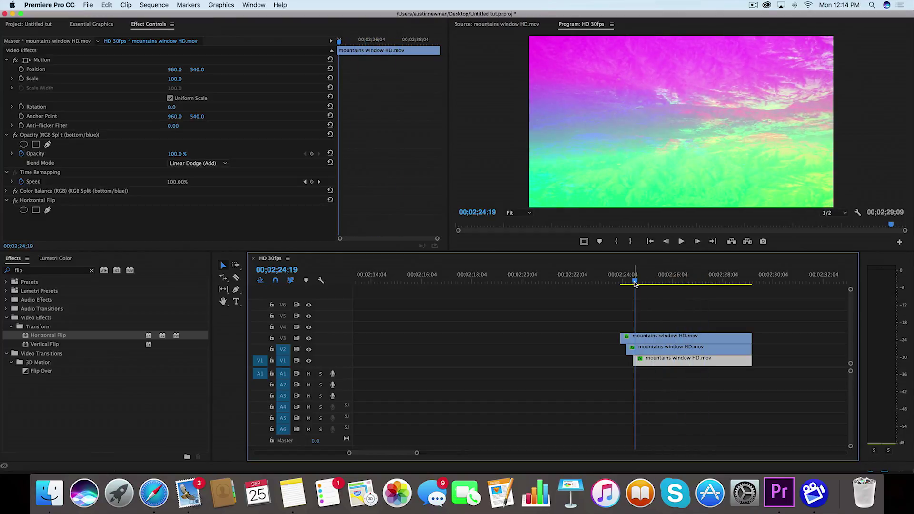